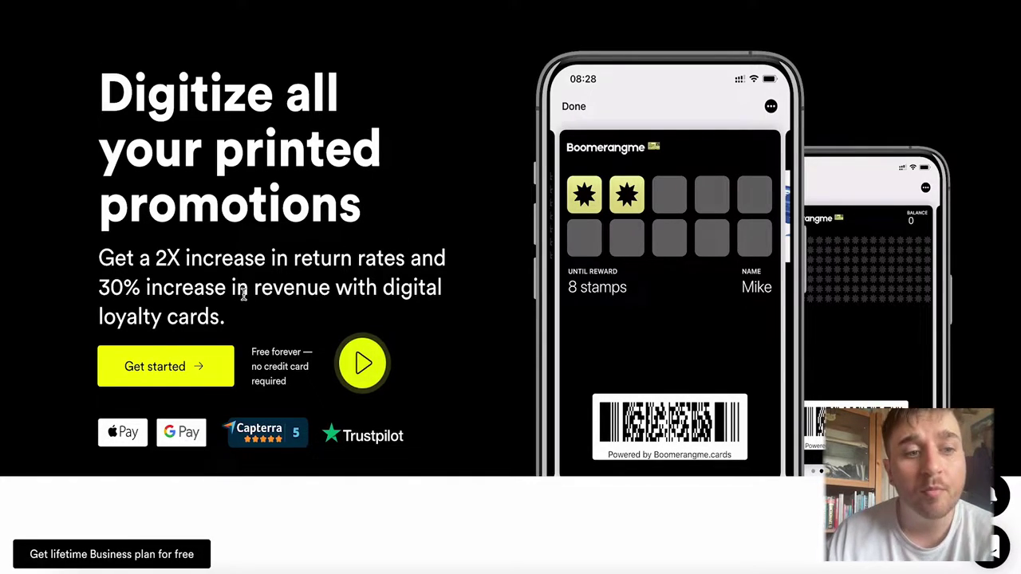
Open the free trial sign-up and reach a dashboard showing zero customers, cards and transactions
{"action": "left_click", "coordinate": [182, 367]}
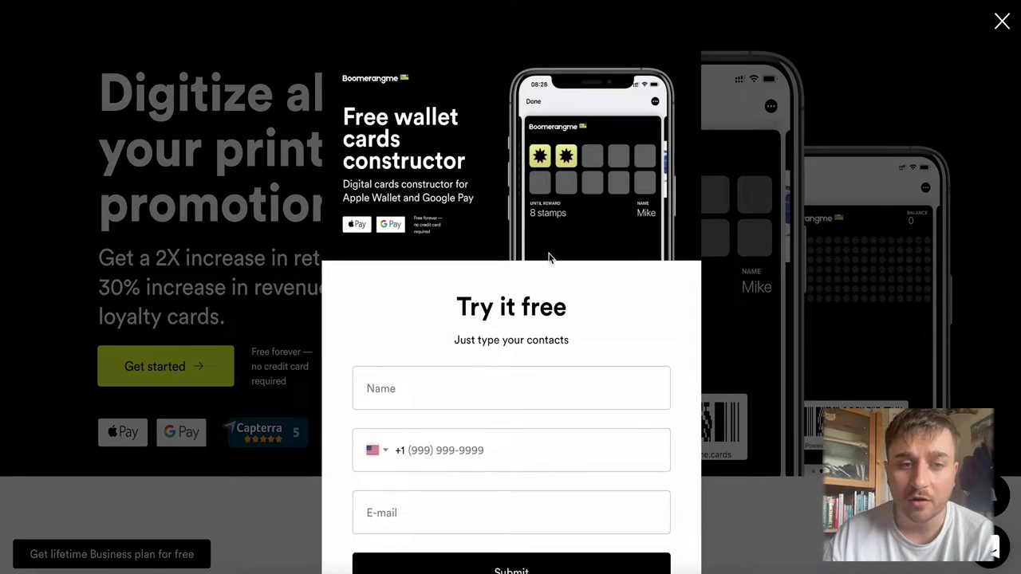
{"action": "scroll", "coordinate": [567, 328], "scroll_direction": "down", "scroll_amount": 1}
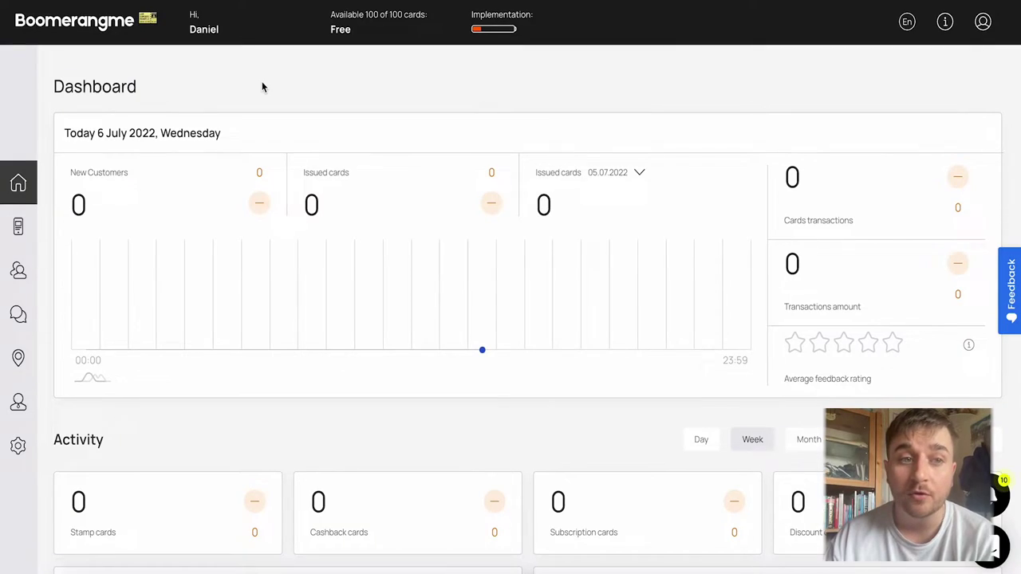
View Activity statistics for Day, Week, Month, Year and All time, then open the custom Period calendar
{"action": "scroll", "coordinate": [604, 332], "scroll_direction": "down", "scroll_amount": 1}
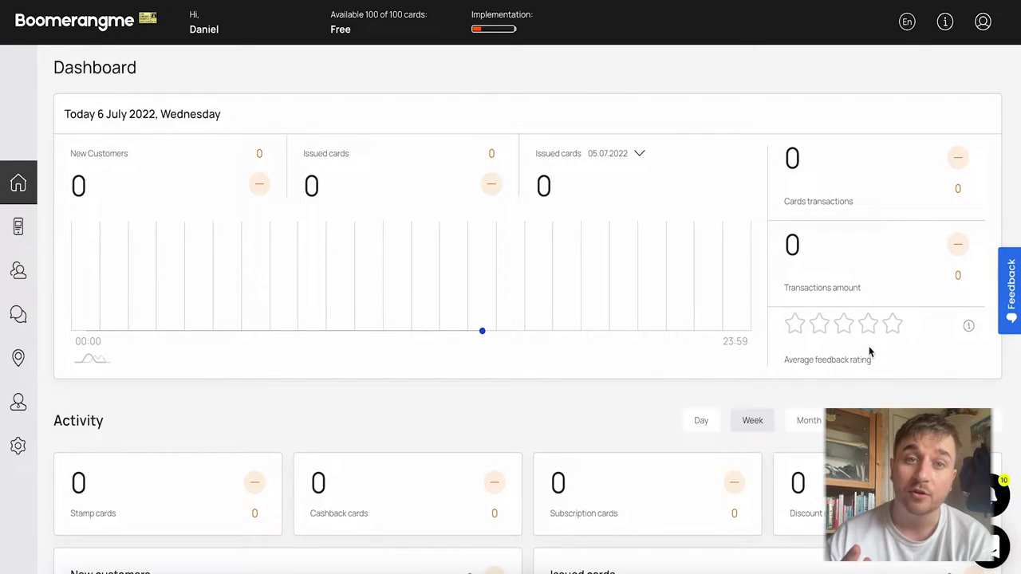
{"action": "scroll", "coordinate": [869, 346], "scroll_direction": "down", "scroll_amount": 3}
{"action": "left_click", "coordinate": [699, 156]}
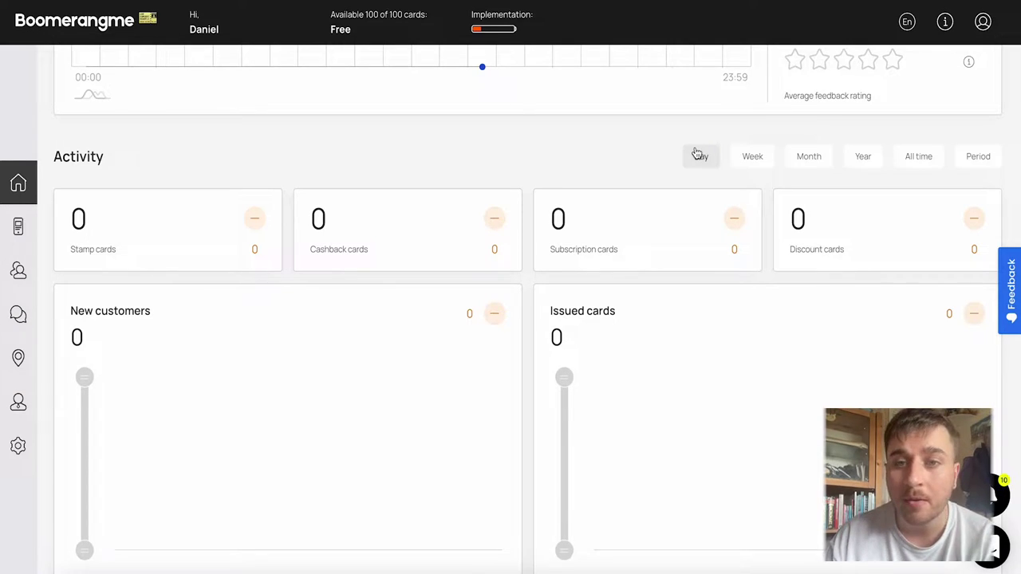
{"action": "left_click", "coordinate": [763, 164]}
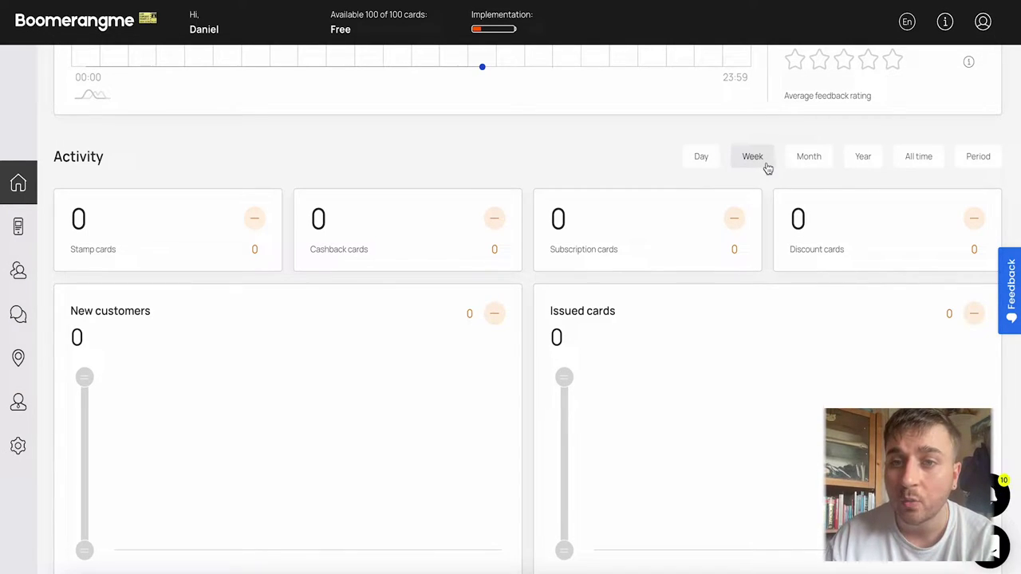
{"action": "left_click", "coordinate": [809, 165]}
{"action": "left_click", "coordinate": [878, 165]}
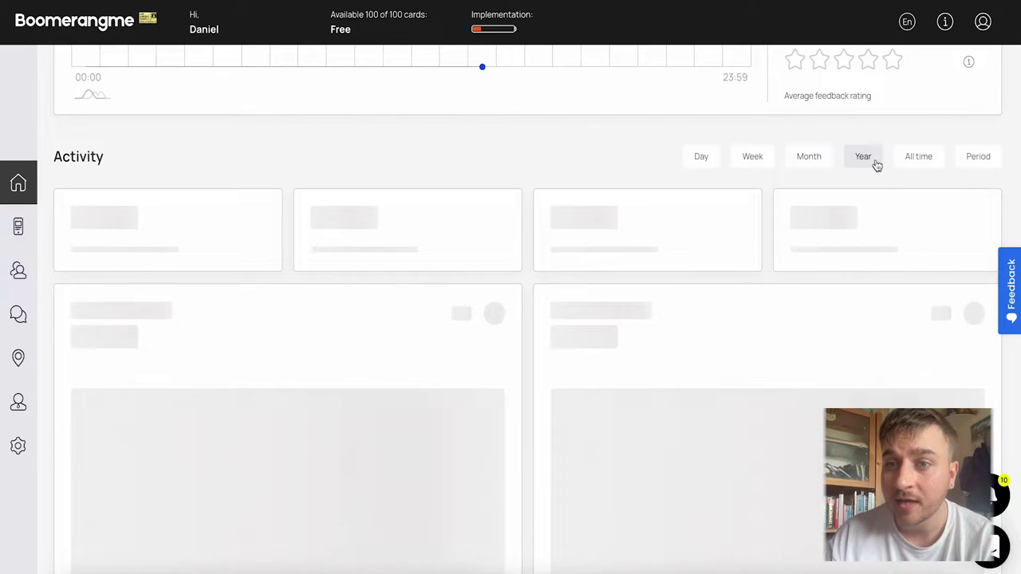
{"action": "left_click", "coordinate": [928, 164]}
{"action": "left_click", "coordinate": [984, 160]}
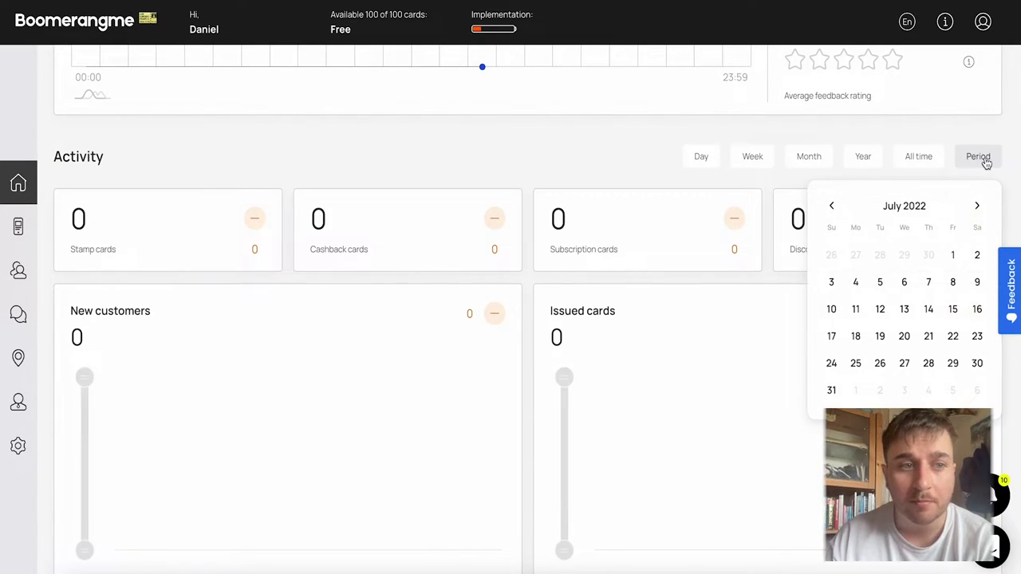
Review the Feedback and Referral program statistics and open their custom Period range
{"action": "scroll", "coordinate": [495, 321], "scroll_direction": "down", "scroll_amount": 5}
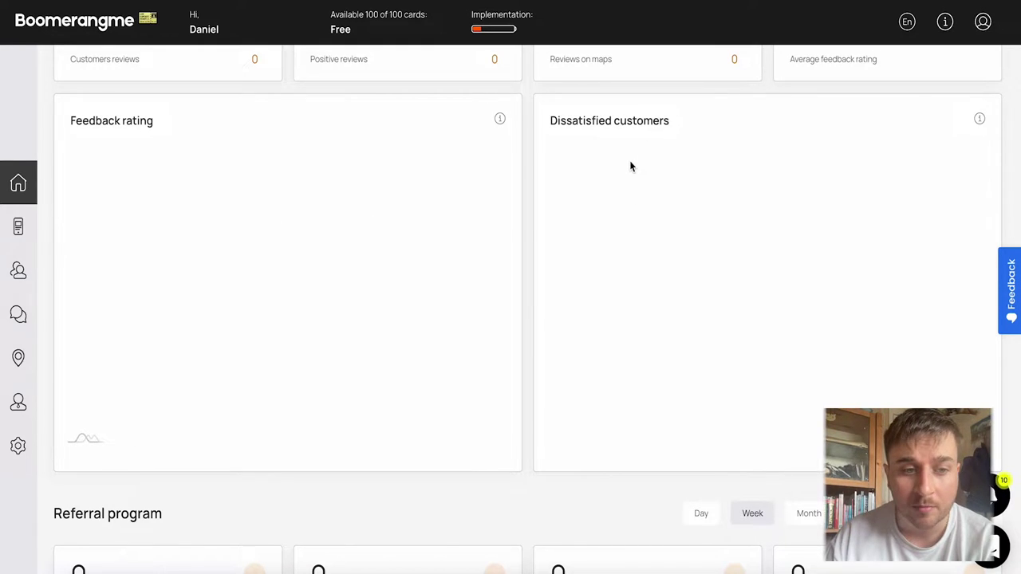
{"action": "scroll", "coordinate": [631, 166], "scroll_direction": "down", "scroll_amount": 5}
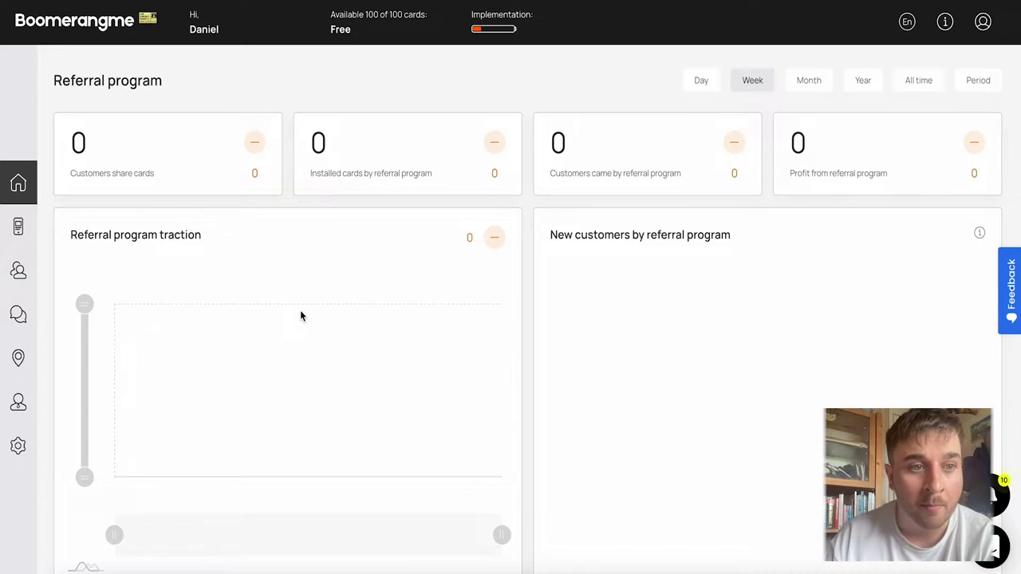
{"action": "left_click", "coordinate": [978, 81]}
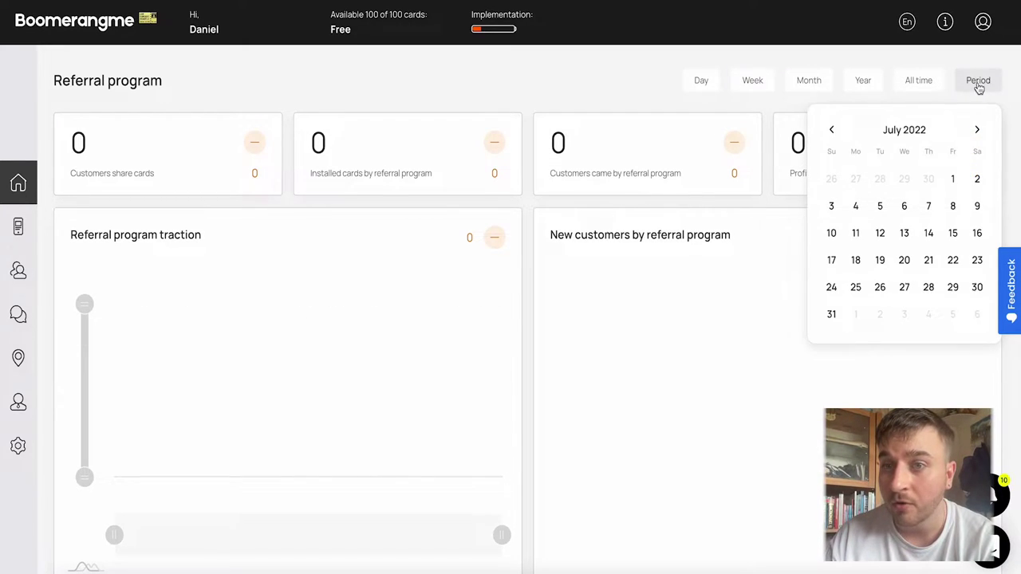
Go to the Cards page with its template and from-scratch card options
{"action": "scroll", "coordinate": [383, 254], "scroll_direction": "down", "scroll_amount": 1}
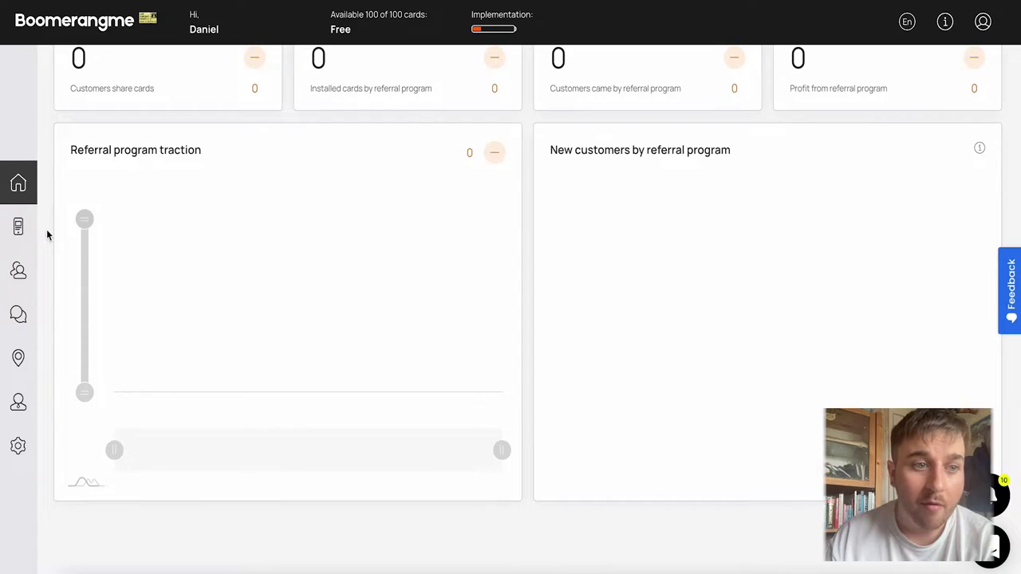
{"action": "left_click", "coordinate": [19, 228]}
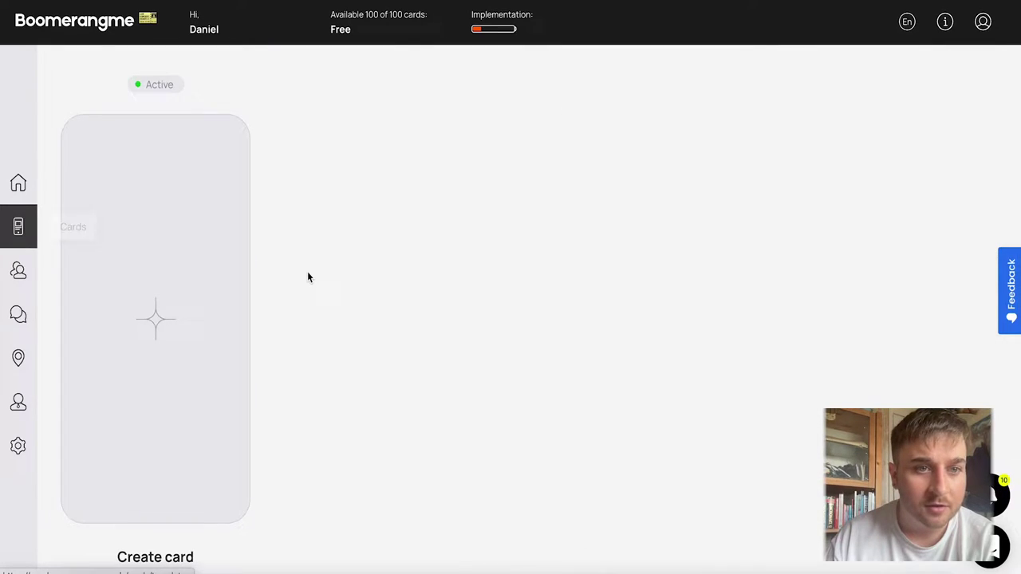
{"action": "scroll", "coordinate": [308, 276], "scroll_direction": "down", "scroll_amount": 2}
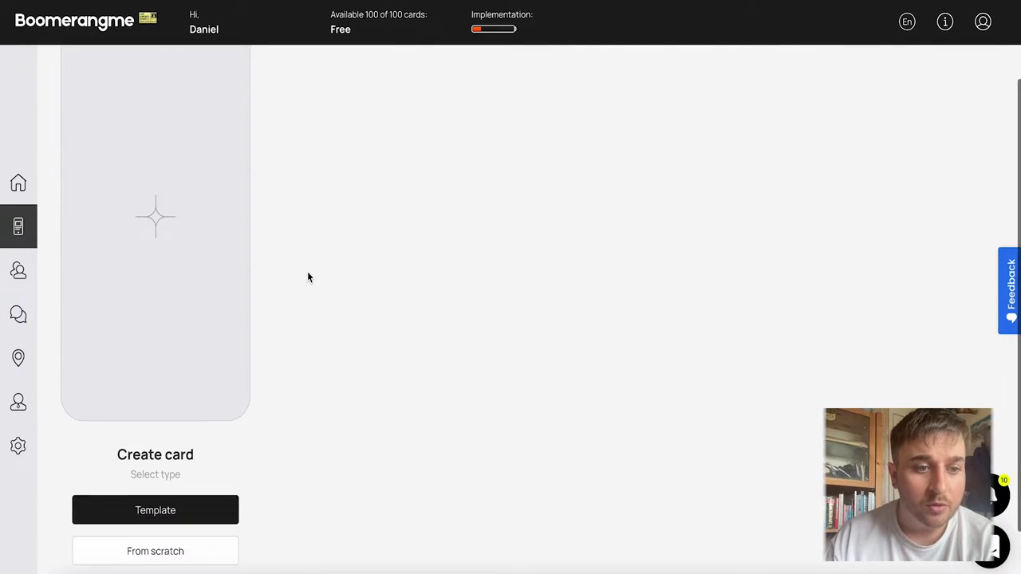
{"action": "left_click", "coordinate": [197, 510]}
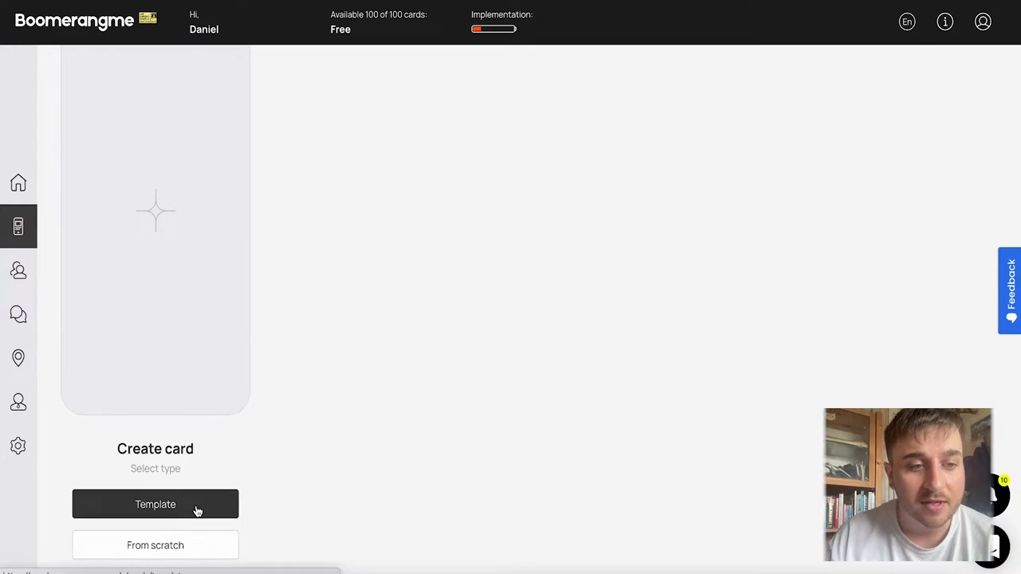
{"action": "scroll", "coordinate": [481, 265], "scroll_direction": "down", "scroll_amount": 3}
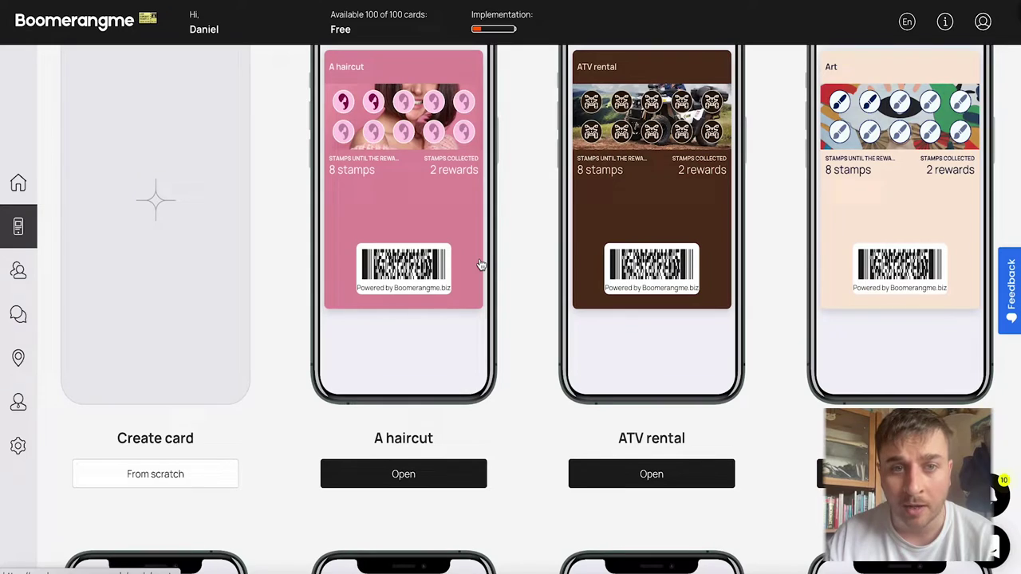
{"action": "scroll", "coordinate": [499, 198], "scroll_direction": "down", "scroll_amount": 2}
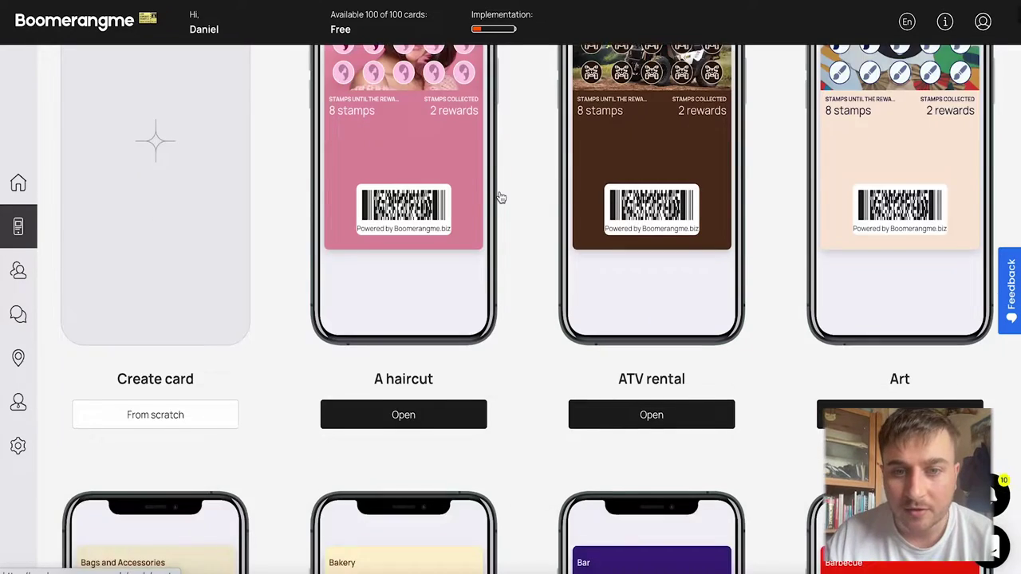
{"action": "scroll", "coordinate": [499, 198], "scroll_direction": "up", "scroll_amount": 2}
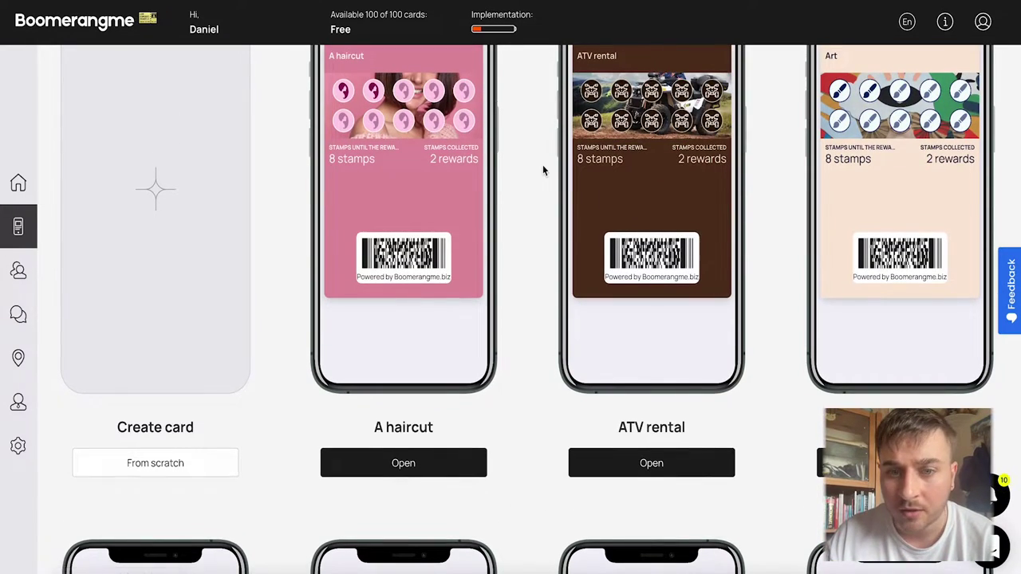
{"action": "scroll", "coordinate": [542, 166], "scroll_direction": "up", "scroll_amount": 1}
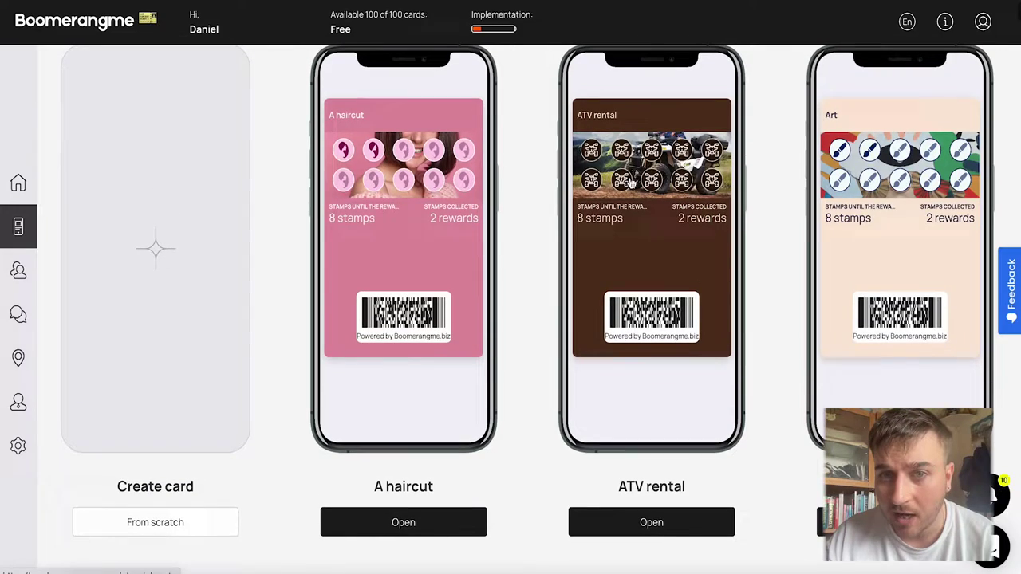
{"action": "scroll", "coordinate": [617, 292], "scroll_direction": "down", "scroll_amount": 7}
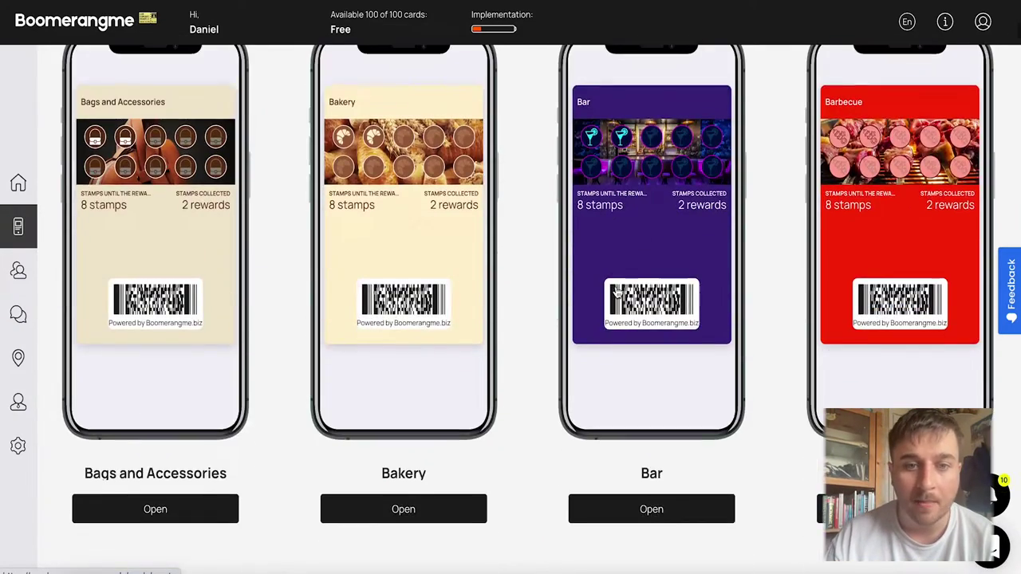
{"action": "scroll", "coordinate": [617, 292], "scroll_direction": "down", "scroll_amount": 8}
{"action": "scroll", "coordinate": [617, 292], "scroll_direction": "down", "scroll_amount": 8}
{"action": "scroll", "coordinate": [617, 292], "scroll_direction": "down", "scroll_amount": 6}
{"action": "scroll", "coordinate": [616, 292], "scroll_direction": "down", "scroll_amount": 5}
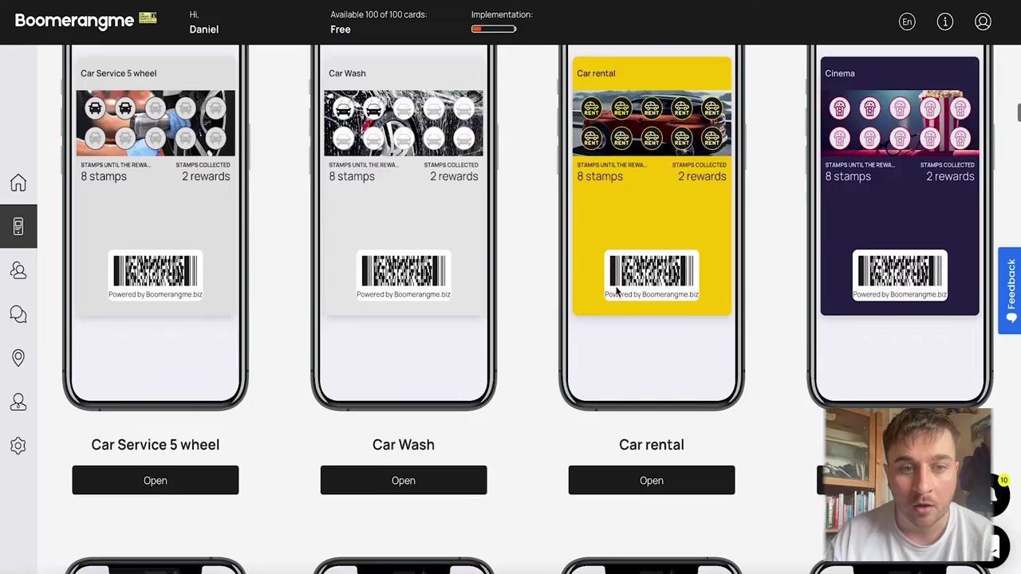
{"action": "scroll", "coordinate": [617, 292], "scroll_direction": "down", "scroll_amount": 5}
{"action": "scroll", "coordinate": [617, 292], "scroll_direction": "down", "scroll_amount": 4}
{"action": "scroll", "coordinate": [617, 292], "scroll_direction": "down", "scroll_amount": 3}
{"action": "scroll", "coordinate": [617, 292], "scroll_direction": "up", "scroll_amount": 10}
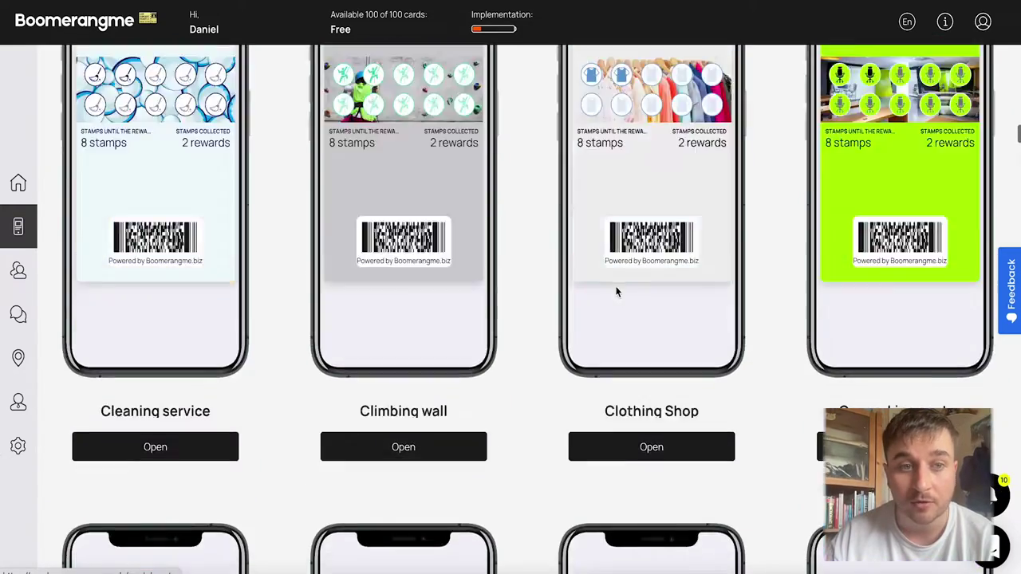
{"action": "scroll", "coordinate": [617, 292], "scroll_direction": "up", "scroll_amount": 20}
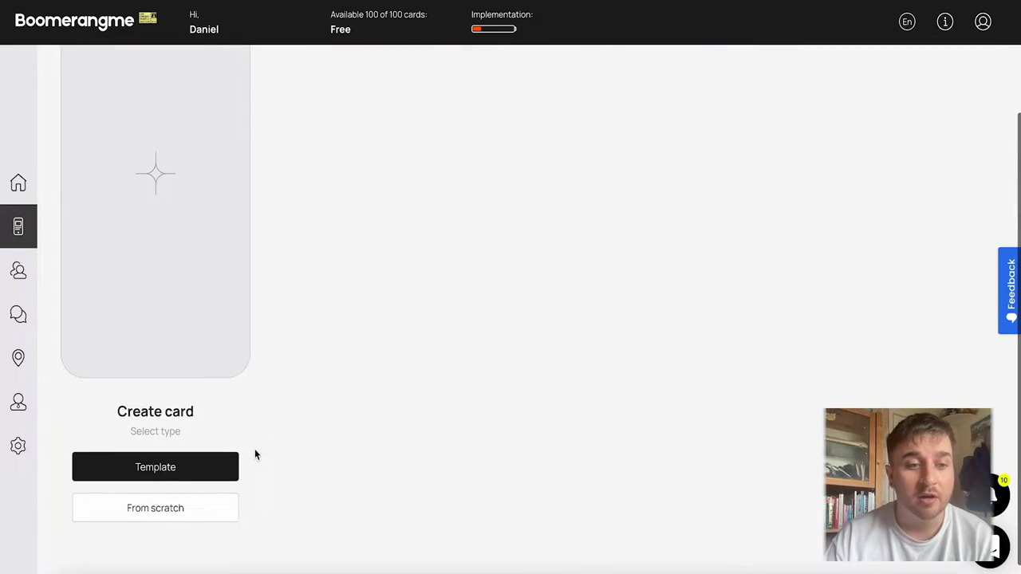
{"action": "left_click", "coordinate": [182, 513]}
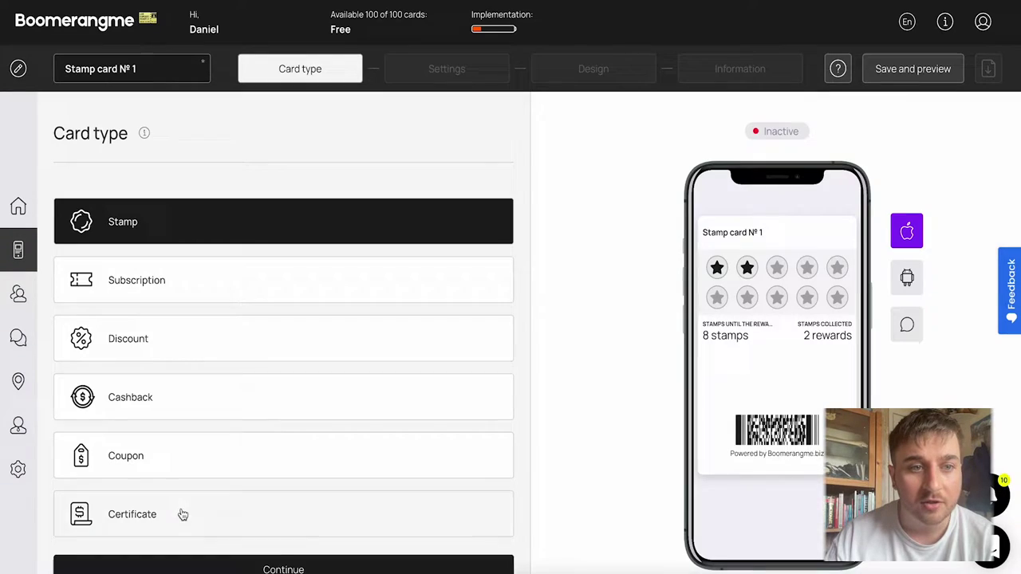
{"action": "scroll", "coordinate": [377, 200], "scroll_direction": "down", "scroll_amount": 1}
{"action": "scroll", "coordinate": [376, 200], "scroll_direction": "down", "scroll_amount": 2}
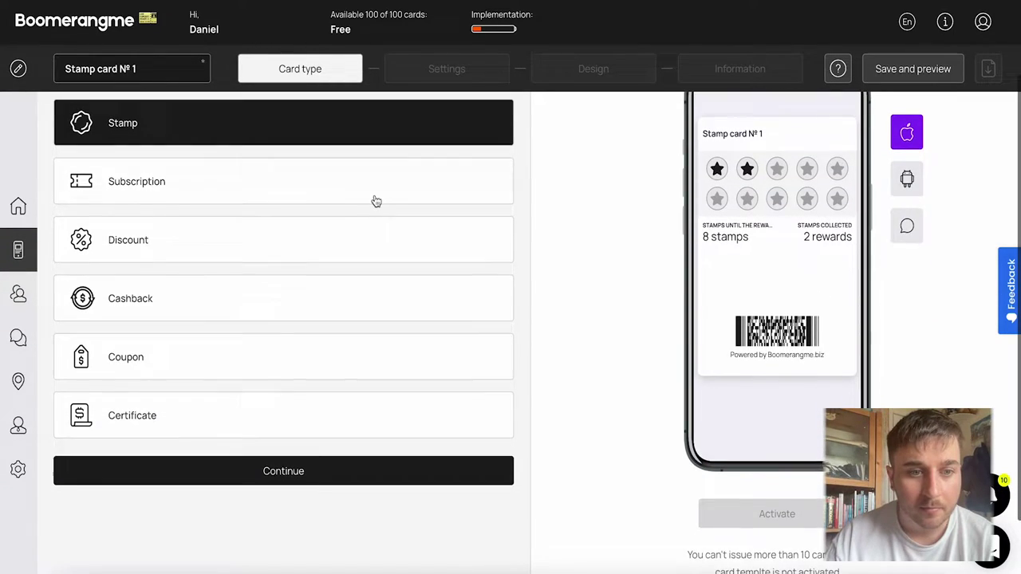
{"action": "scroll", "coordinate": [377, 200], "scroll_direction": "up", "scroll_amount": 2}
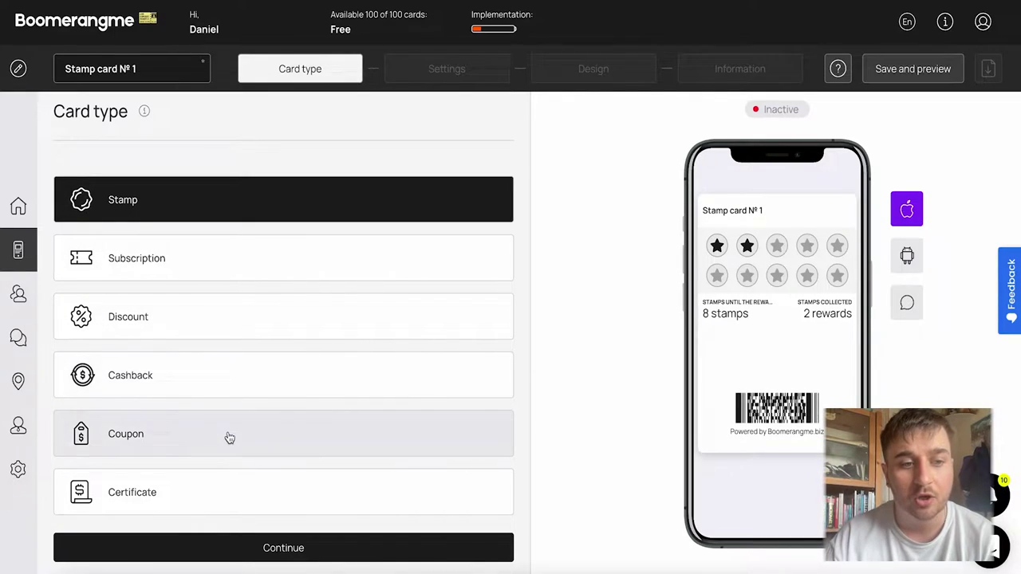
{"action": "left_click", "coordinate": [224, 497]}
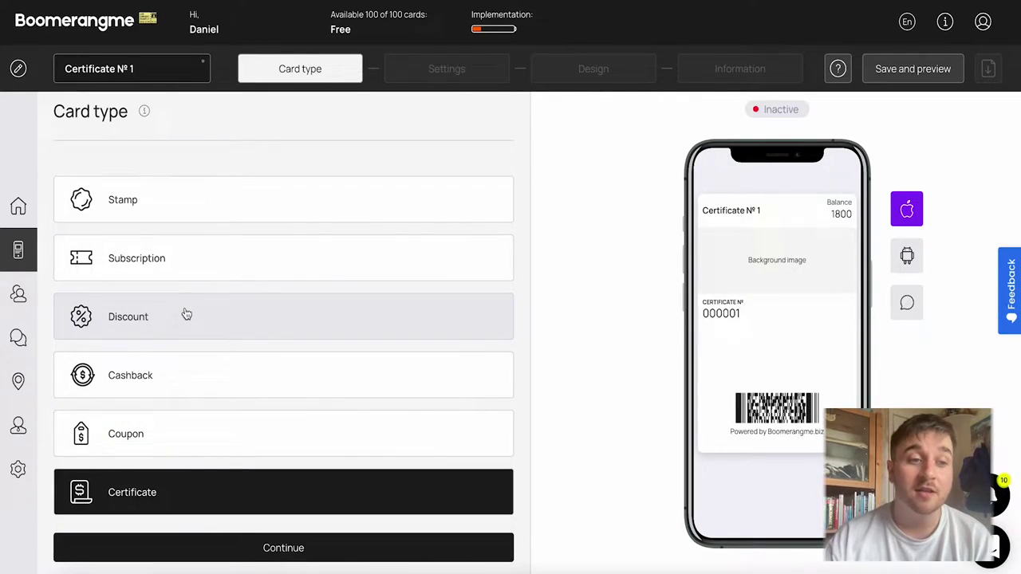
{"action": "left_click", "coordinate": [184, 314]}
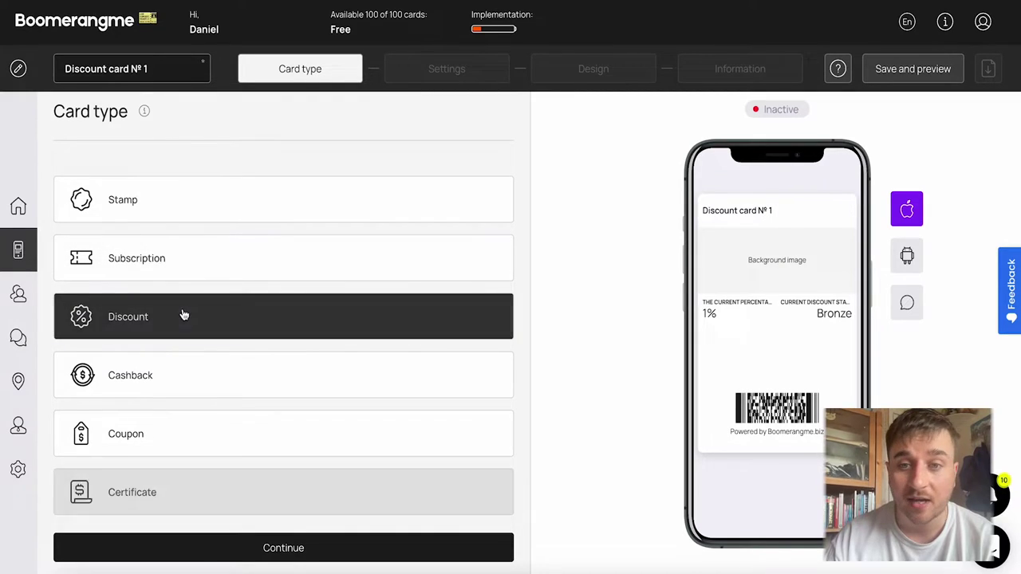
{"action": "left_click", "coordinate": [181, 374]}
{"action": "left_click", "coordinate": [178, 436]}
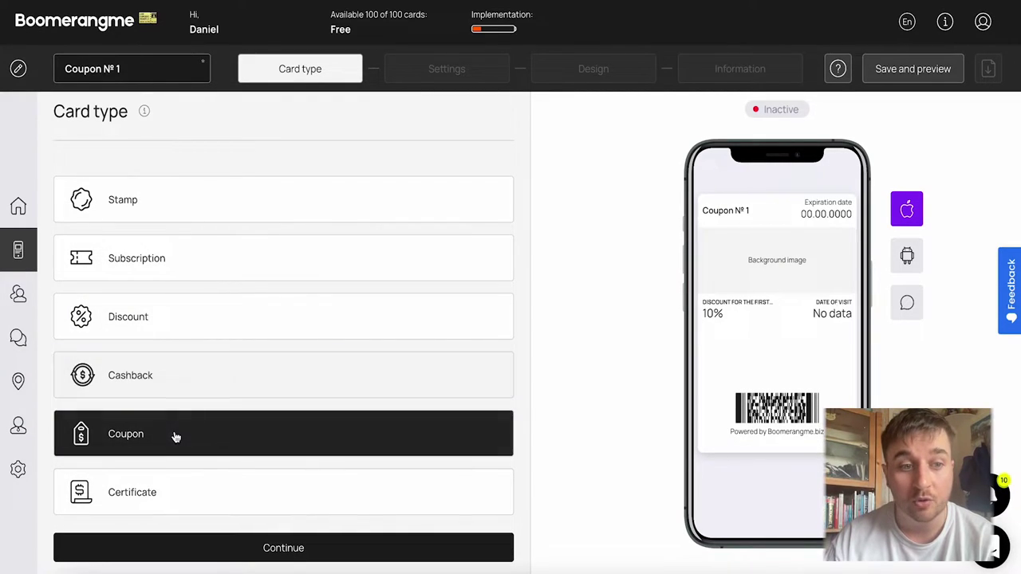
{"action": "left_click", "coordinate": [186, 493]}
{"action": "left_click", "coordinate": [180, 206]}
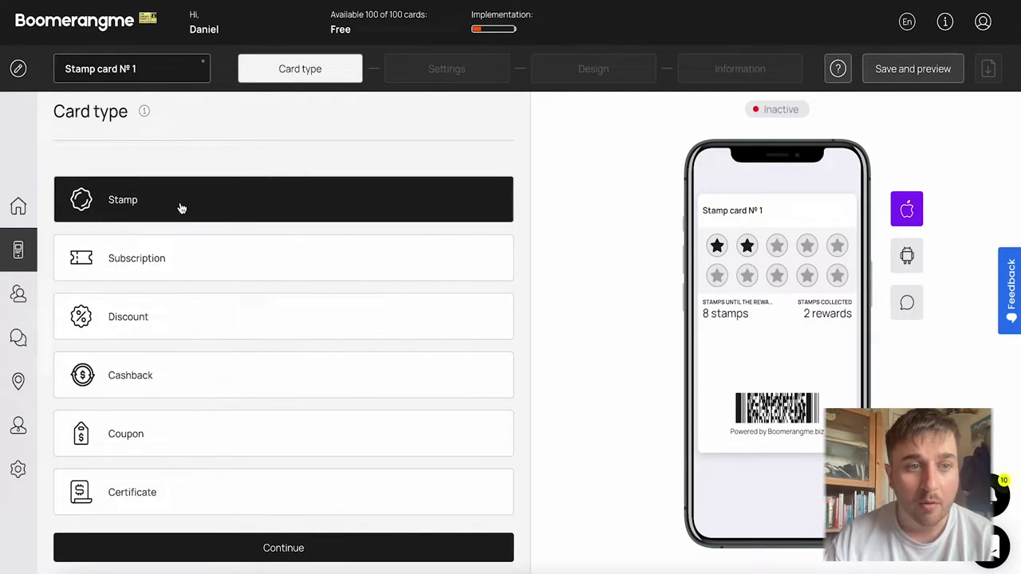
Continue to the card's Settings, keep English as the language, and scroll down to Locations
{"action": "left_click", "coordinate": [292, 551]}
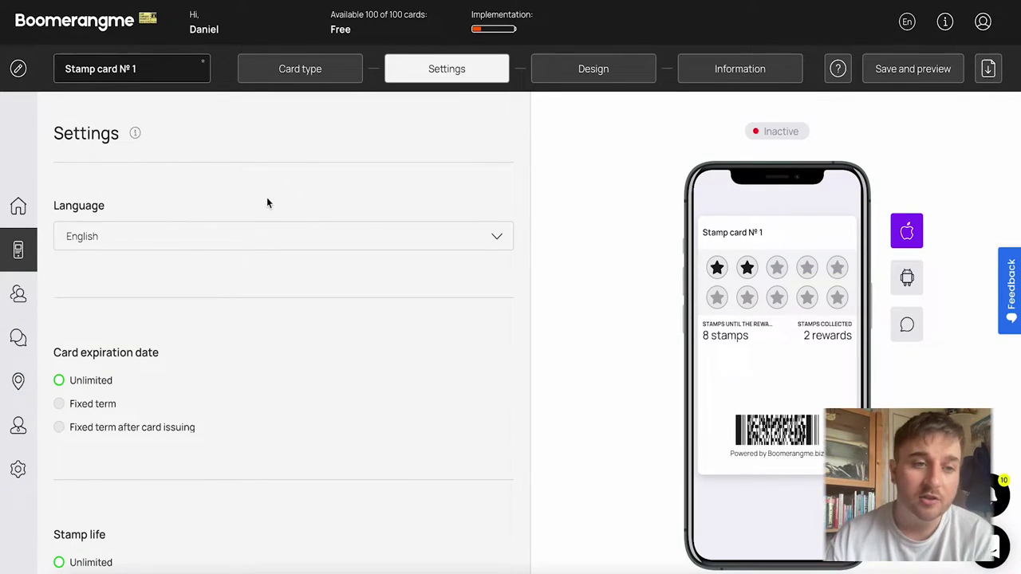
{"action": "scroll", "coordinate": [276, 191], "scroll_direction": "down", "scroll_amount": 1}
{"action": "left_click", "coordinate": [284, 202]}
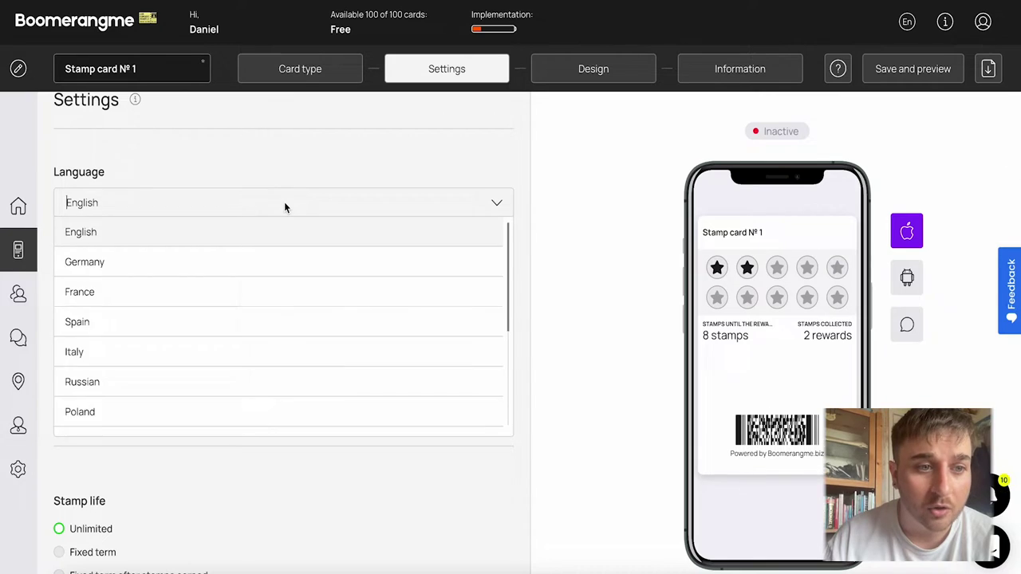
{"action": "scroll", "coordinate": [301, 157], "scroll_direction": "down", "scroll_amount": 3}
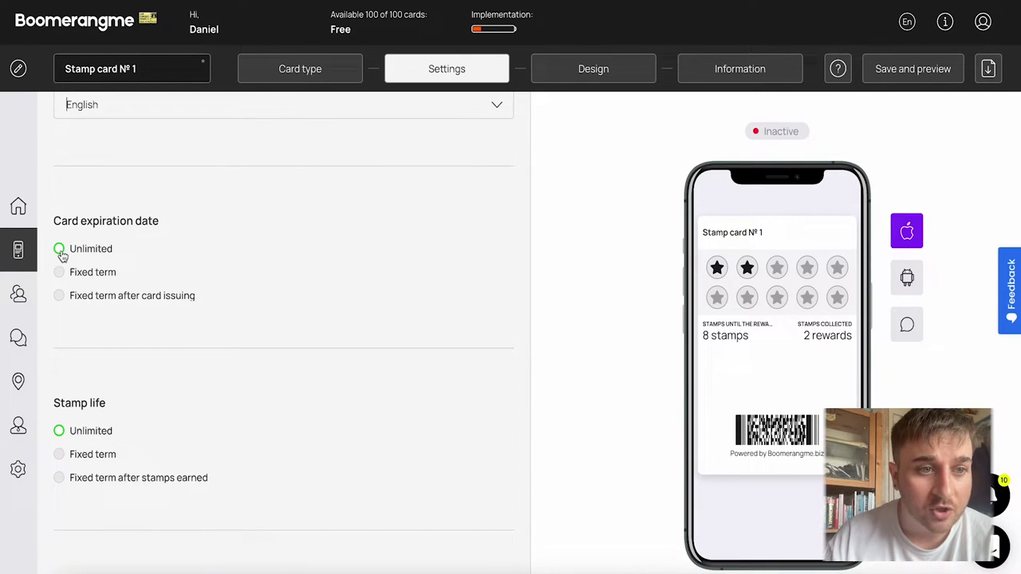
{"action": "scroll", "coordinate": [114, 290], "scroll_direction": "down", "scroll_amount": 4}
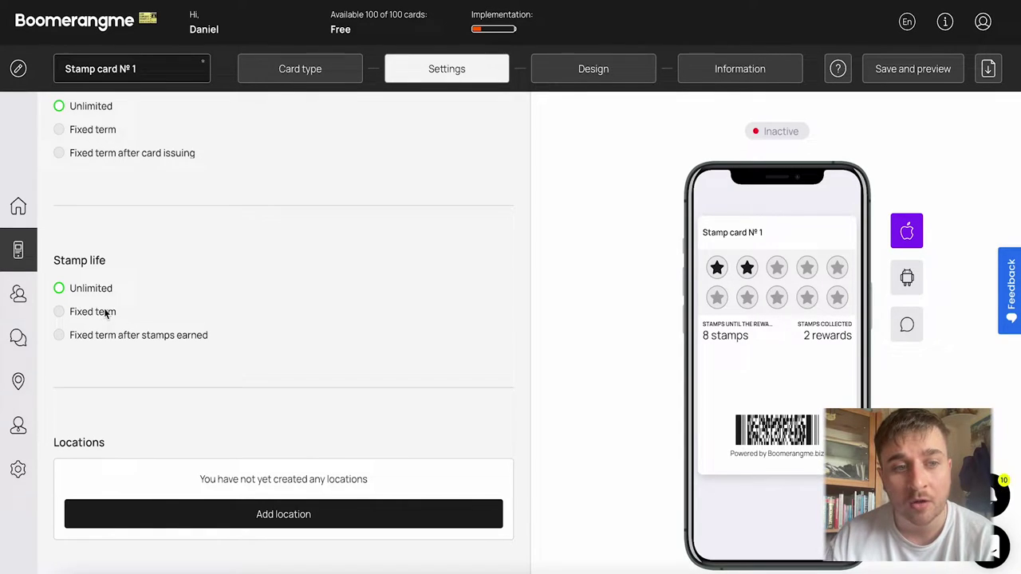
{"action": "scroll", "coordinate": [255, 351], "scroll_direction": "down", "scroll_amount": 3}
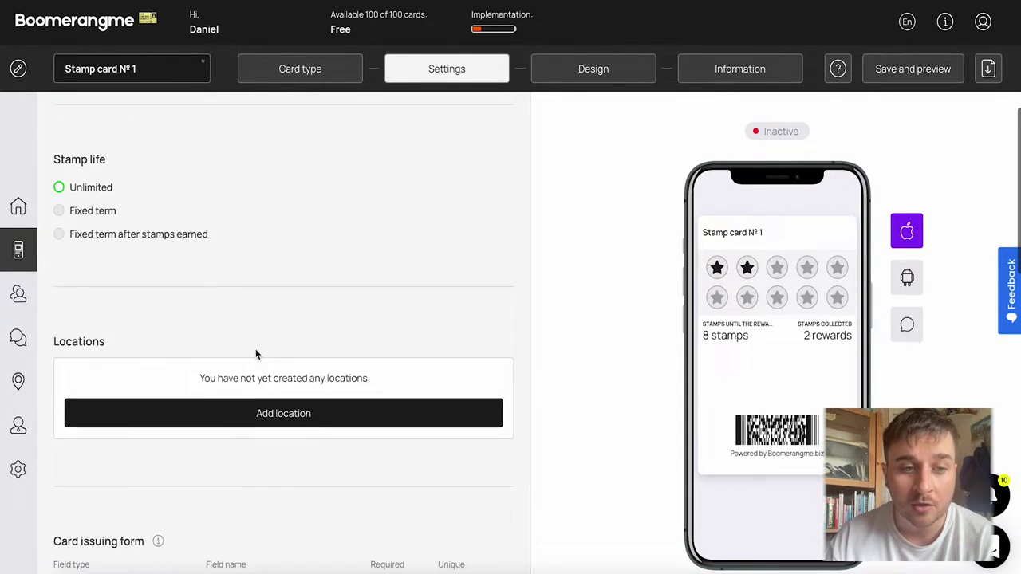
{"action": "scroll", "coordinate": [255, 351], "scroll_direction": "down", "scroll_amount": 3}
{"action": "left_click", "coordinate": [295, 317]}
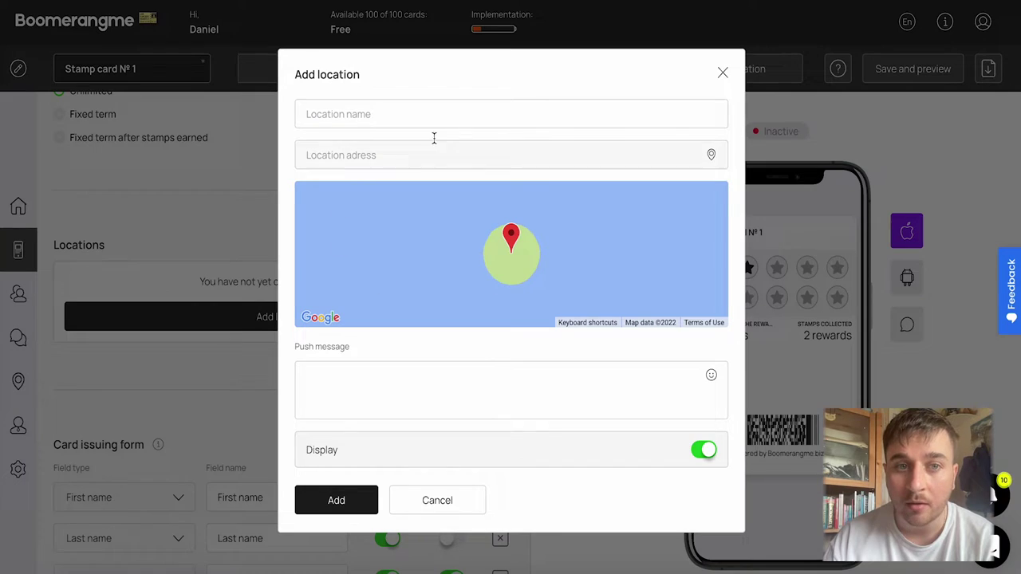
{"action": "left_click", "coordinate": [723, 76]}
{"action": "scroll", "coordinate": [285, 204], "scroll_direction": "down", "scroll_amount": 5}
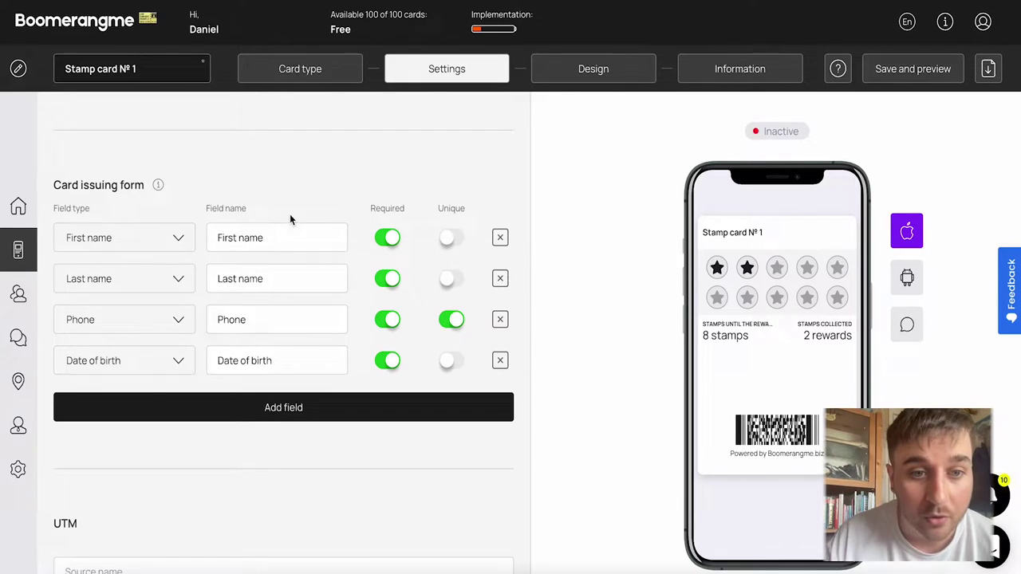
Set the phone mask to United Kingdom
{"action": "scroll", "coordinate": [289, 206], "scroll_direction": "down", "scroll_amount": 5}
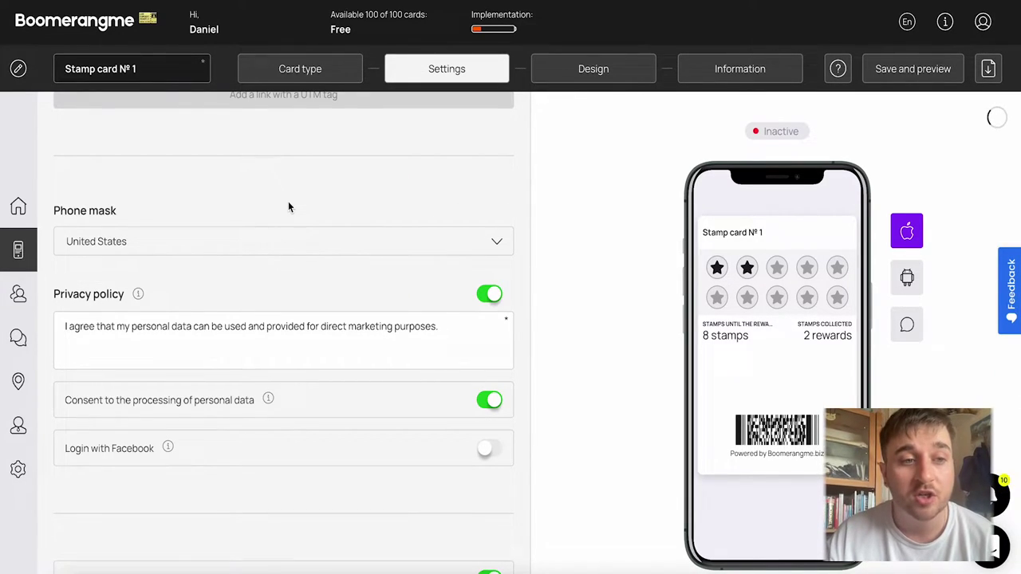
{"action": "left_click", "coordinate": [272, 238]}
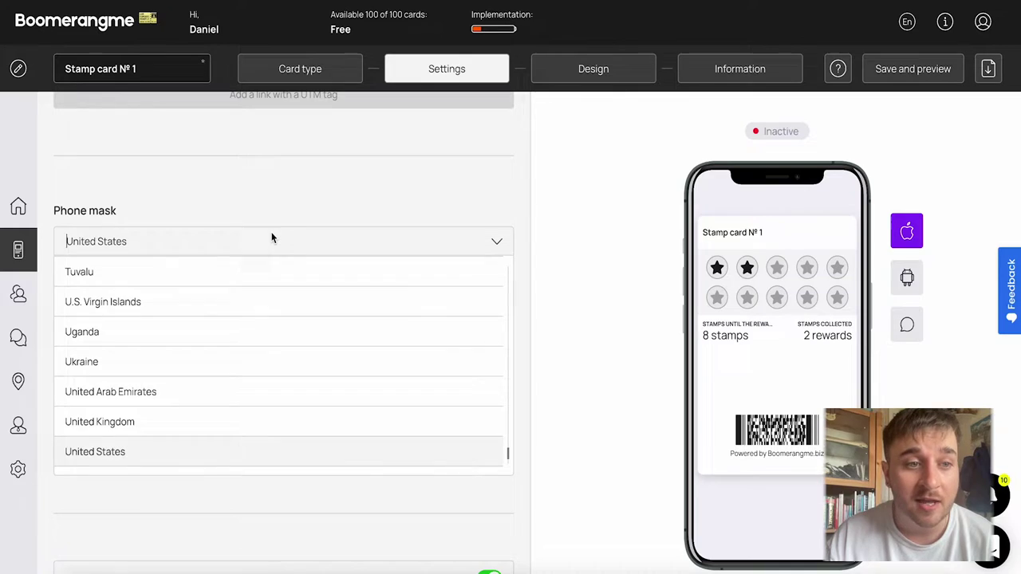
{"action": "left_click", "coordinate": [162, 422]}
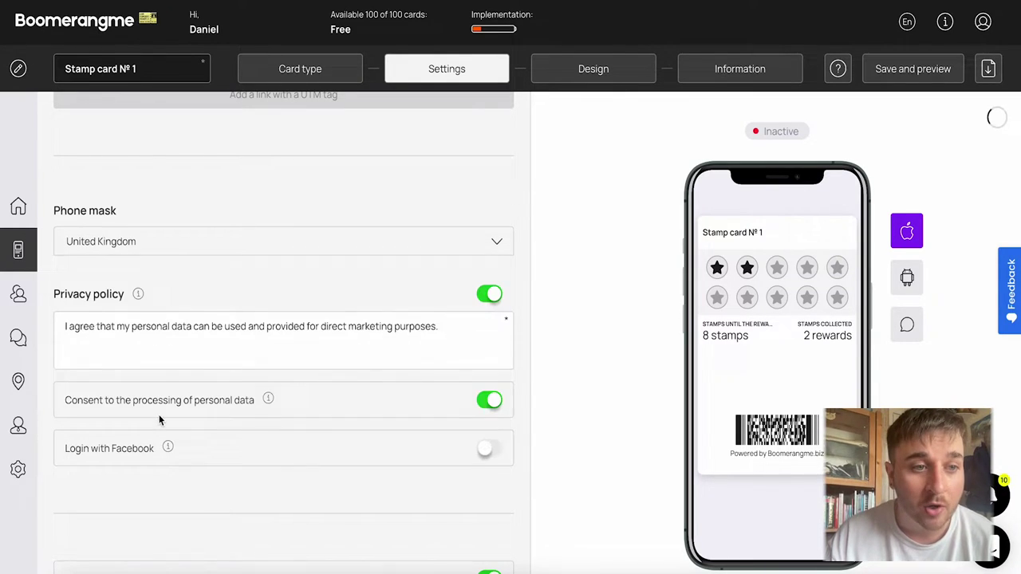
Delete the stray characters from the Privacy policy text
{"action": "scroll", "coordinate": [267, 222], "scroll_direction": "down", "scroll_amount": 1}
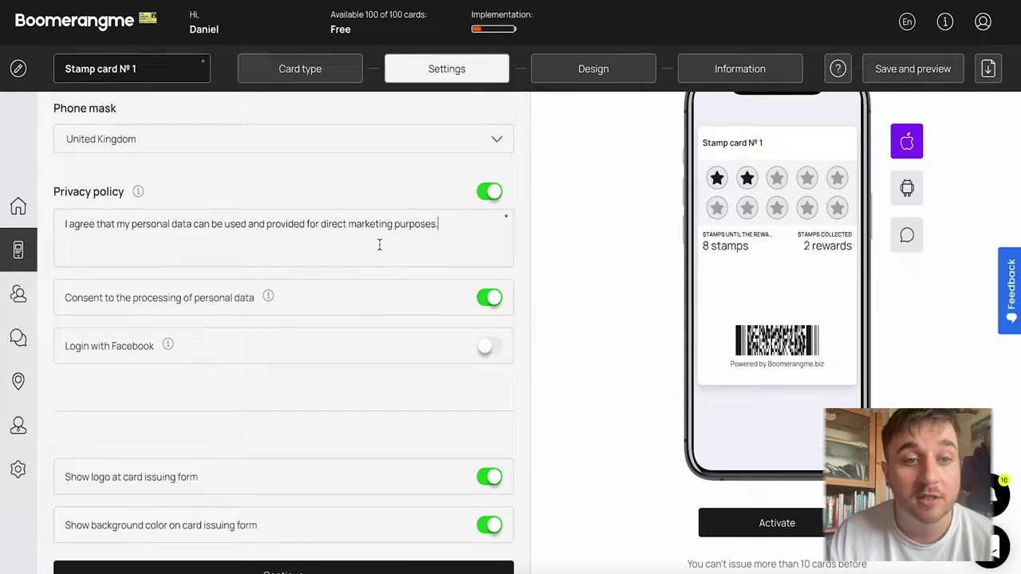
{"action": "scroll", "coordinate": [380, 245], "scroll_direction": "down", "scroll_amount": 1}
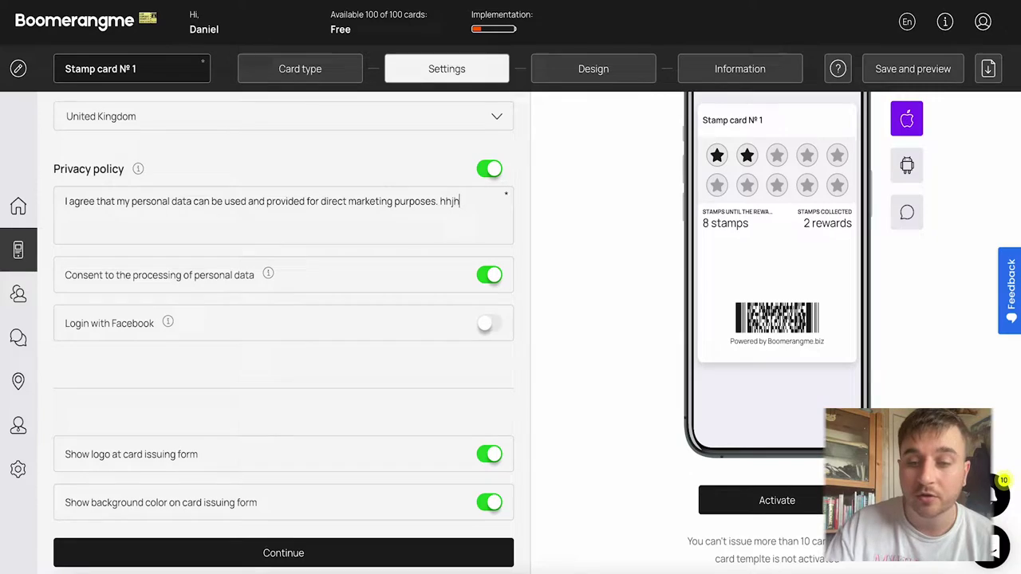
{"action": "key", "text": "BackSpace"}
{"action": "key", "text": "BackSpace"}
{"action": "key", "text": "BackSpace"}
{"action": "key", "text": "BackSpace"}
Toggle the issuing form's Show background color off and back on
{"action": "scroll", "coordinate": [288, 233], "scroll_direction": "down", "scroll_amount": 2}
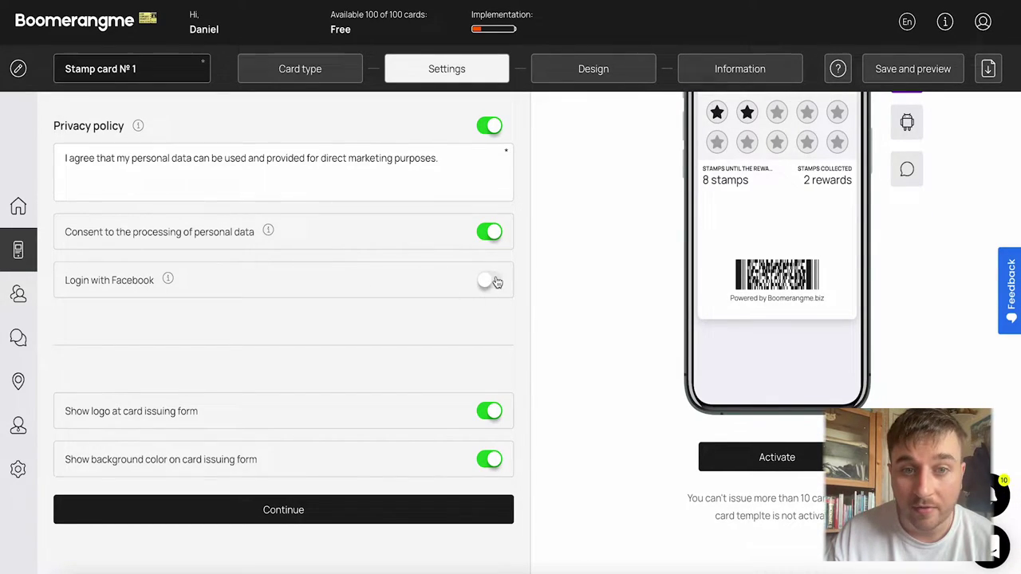
{"action": "scroll", "coordinate": [332, 337], "scroll_direction": "down", "scroll_amount": 1}
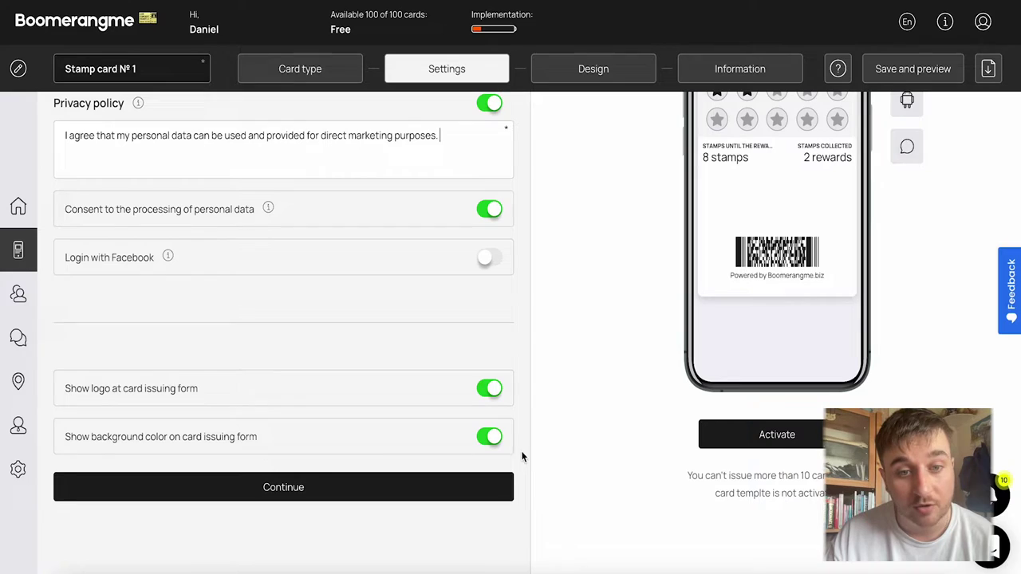
{"action": "left_click", "coordinate": [491, 439]}
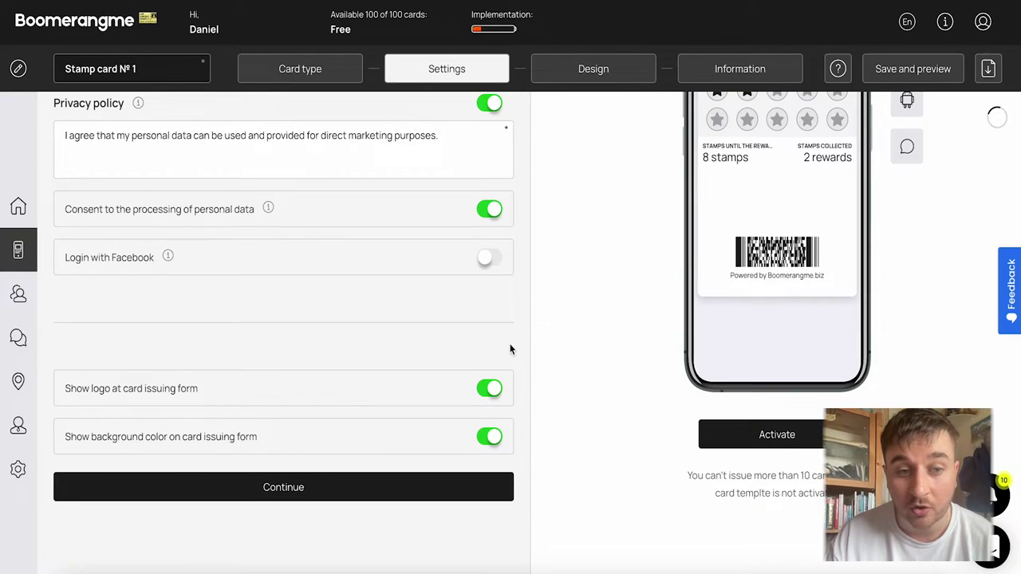
Move to the Design step and preview the card on Android, as a push notification, and on iPhone
{"action": "left_click", "coordinate": [295, 488]}
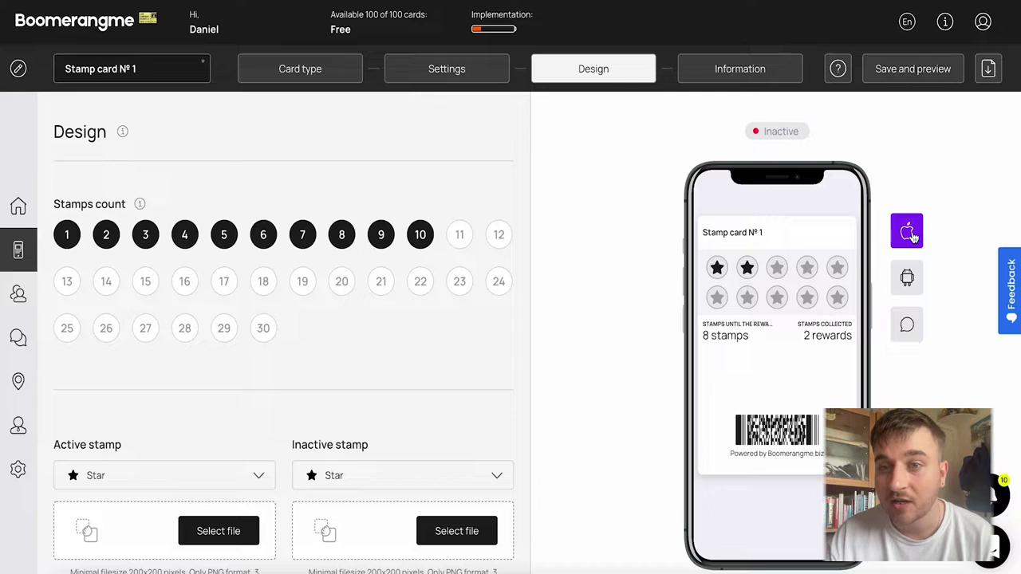
{"action": "left_click", "coordinate": [909, 277]}
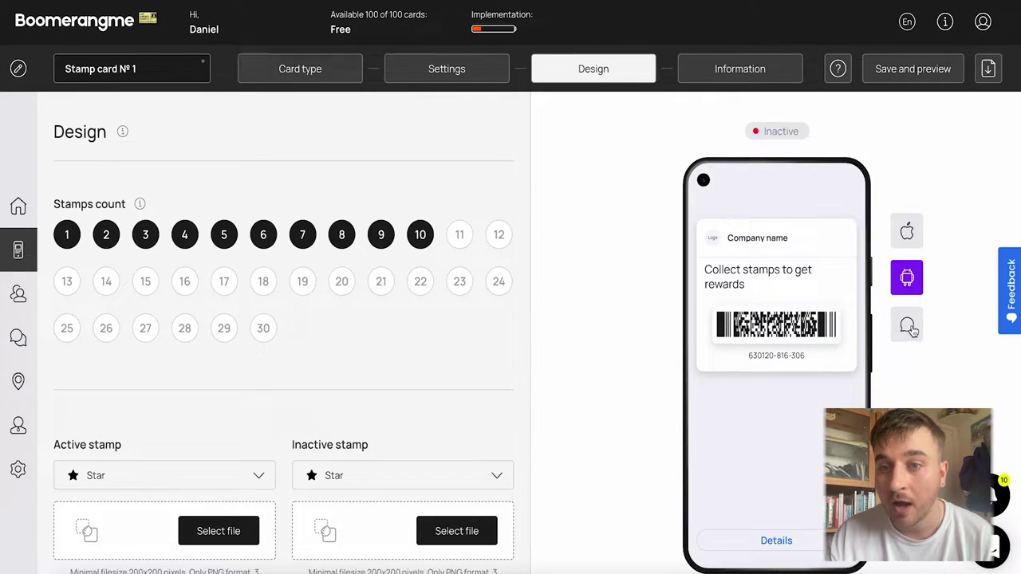
{"action": "left_click", "coordinate": [908, 326]}
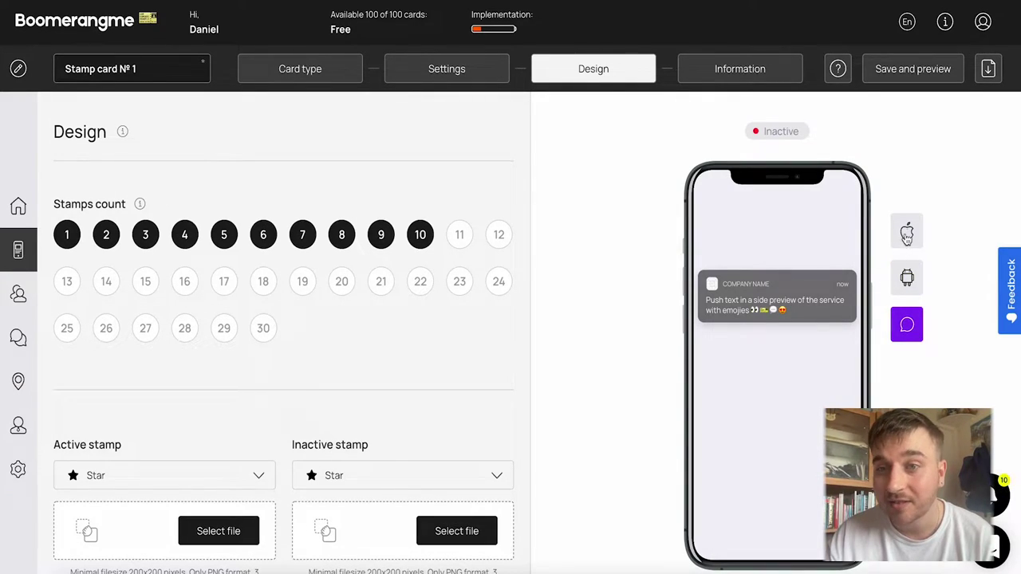
{"action": "left_click", "coordinate": [907, 233]}
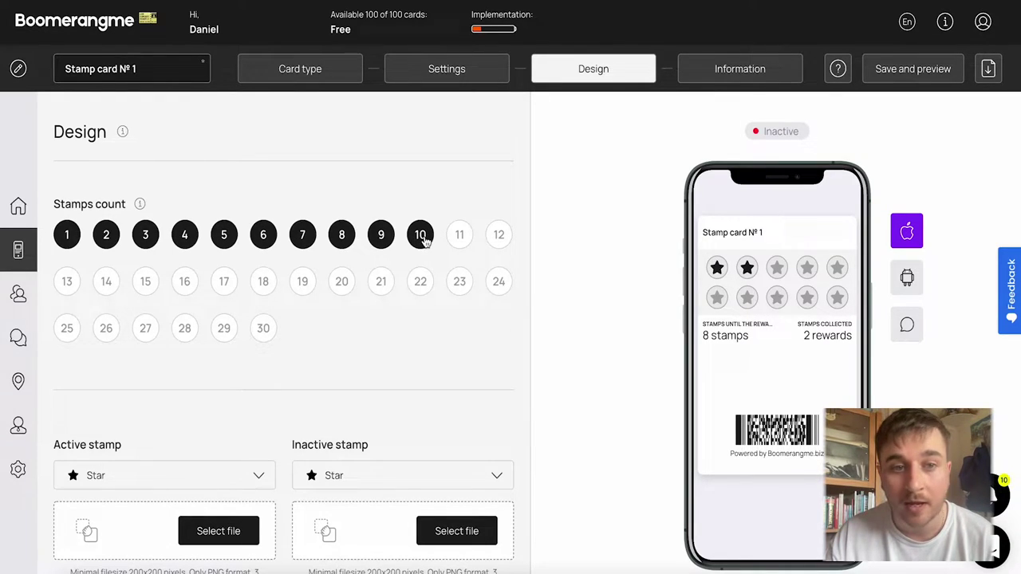
Set the stamps count to 5, giving a single row of five stars
{"action": "left_click", "coordinate": [226, 236]}
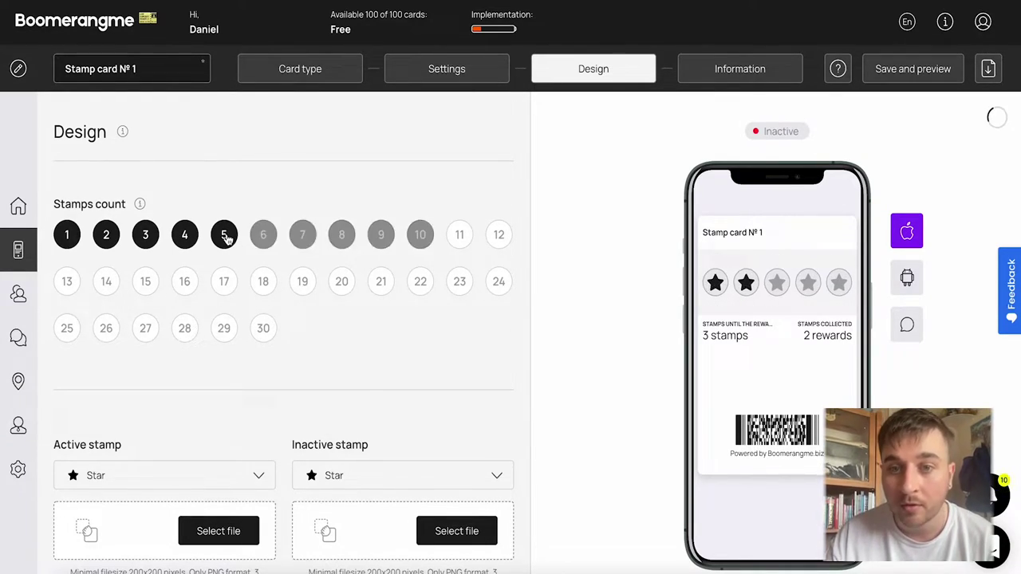
{"action": "left_click", "coordinate": [264, 332]}
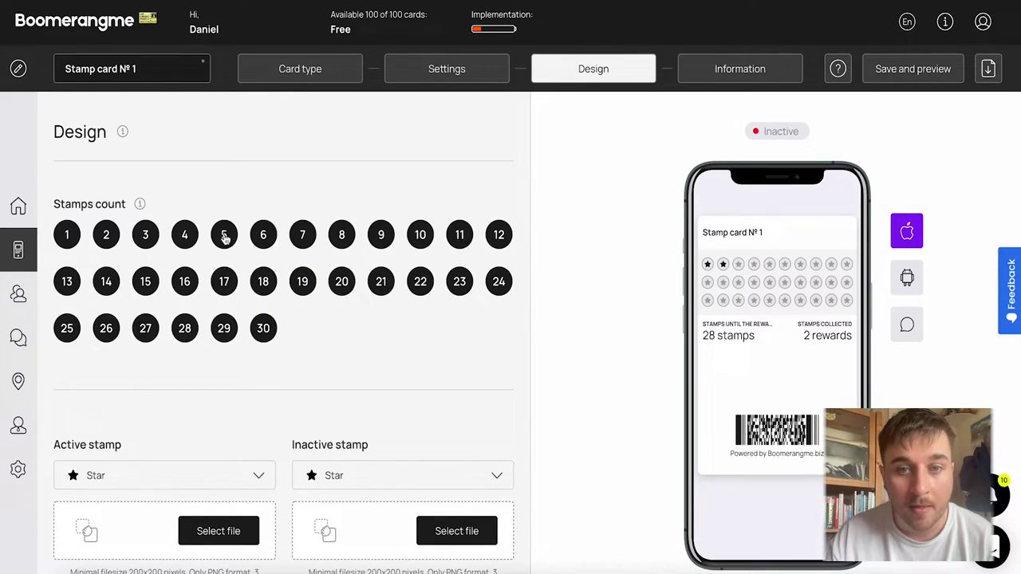
{"action": "left_click", "coordinate": [224, 237]}
Choose the Cake icon for active stamps, leaving uncollected stamps as stars
{"action": "scroll", "coordinate": [411, 324], "scroll_direction": "down", "scroll_amount": 2}
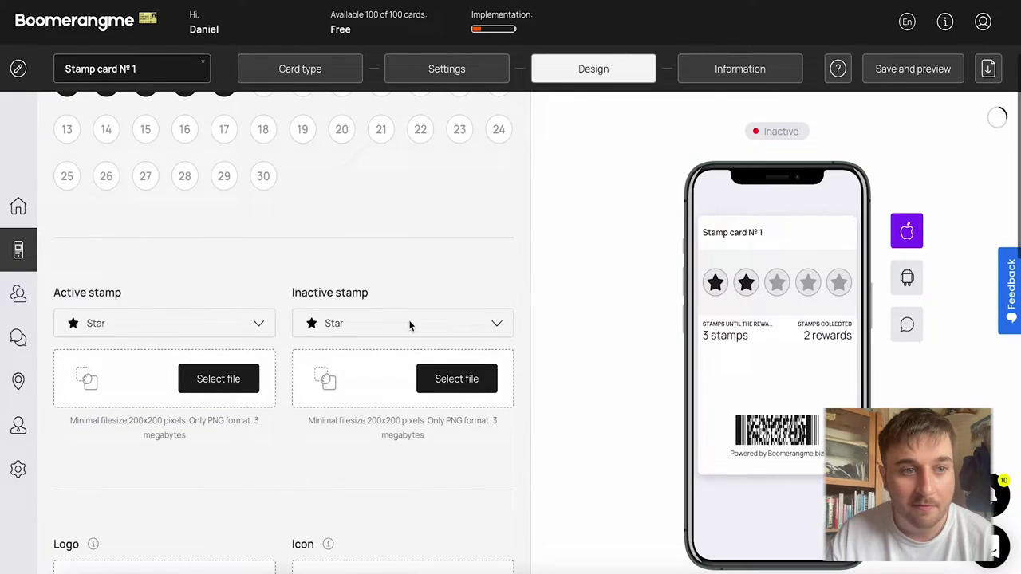
{"action": "scroll", "coordinate": [251, 271], "scroll_direction": "down", "scroll_amount": 1}
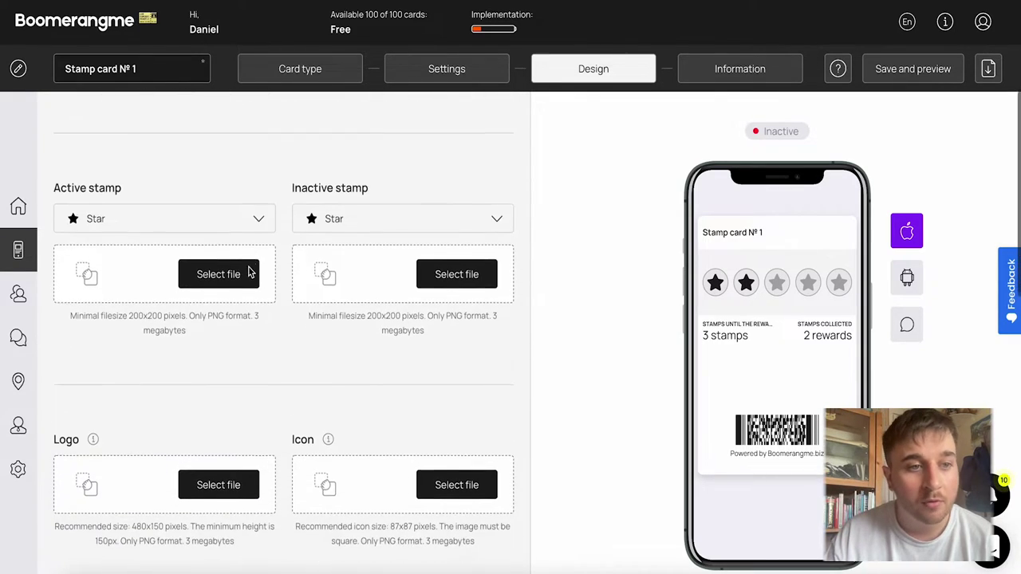
{"action": "left_click", "coordinate": [246, 218]}
{"action": "scroll", "coordinate": [151, 342], "scroll_direction": "down", "scroll_amount": 2}
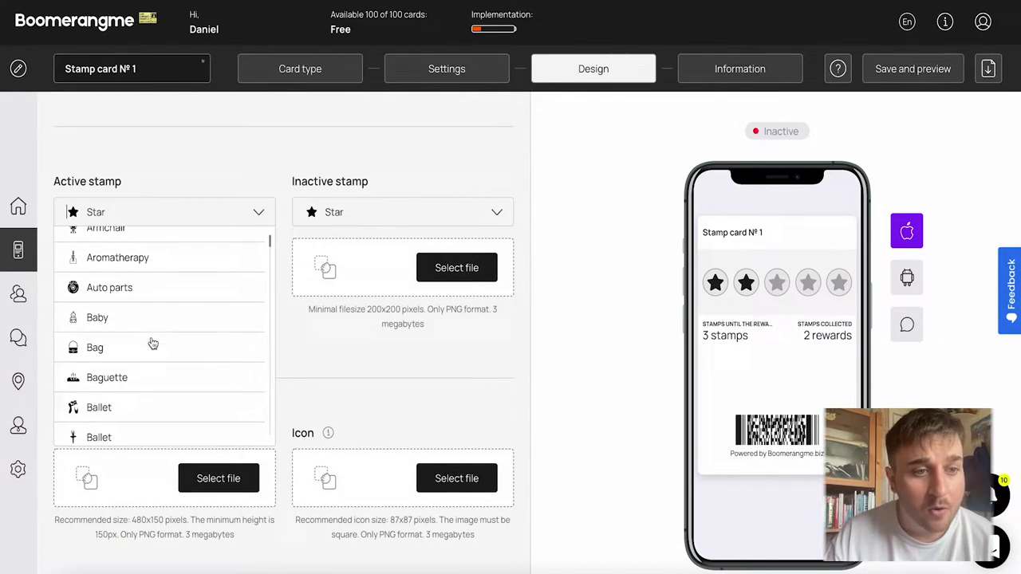
{"action": "scroll", "coordinate": [151, 343], "scroll_direction": "down", "scroll_amount": 2}
{"action": "scroll", "coordinate": [152, 343], "scroll_direction": "down", "scroll_amount": 3}
{"action": "scroll", "coordinate": [152, 343], "scroll_direction": "down", "scroll_amount": 3}
{"action": "scroll", "coordinate": [152, 343], "scroll_direction": "down", "scroll_amount": 3}
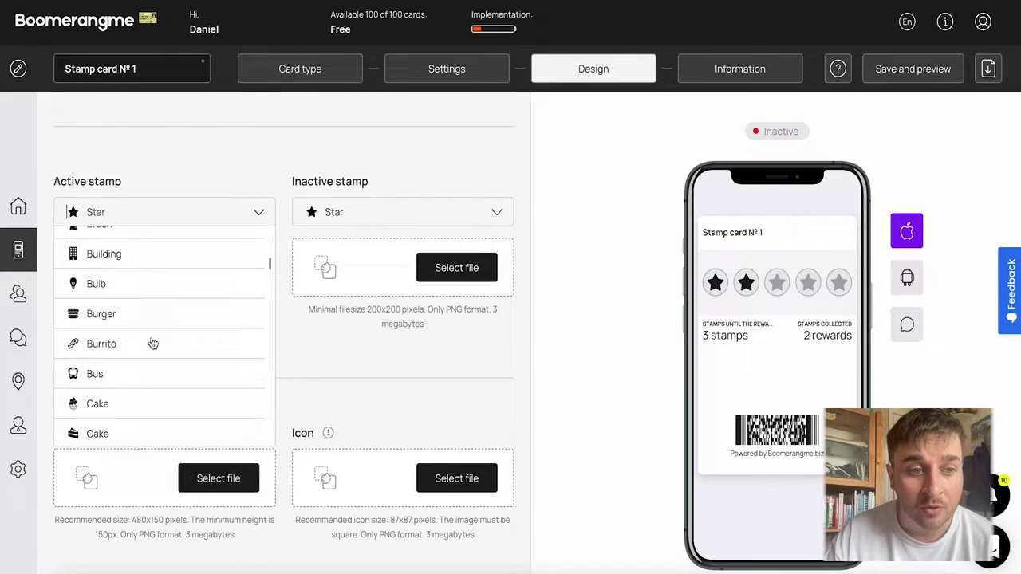
{"action": "scroll", "coordinate": [153, 343], "scroll_direction": "down", "scroll_amount": 1}
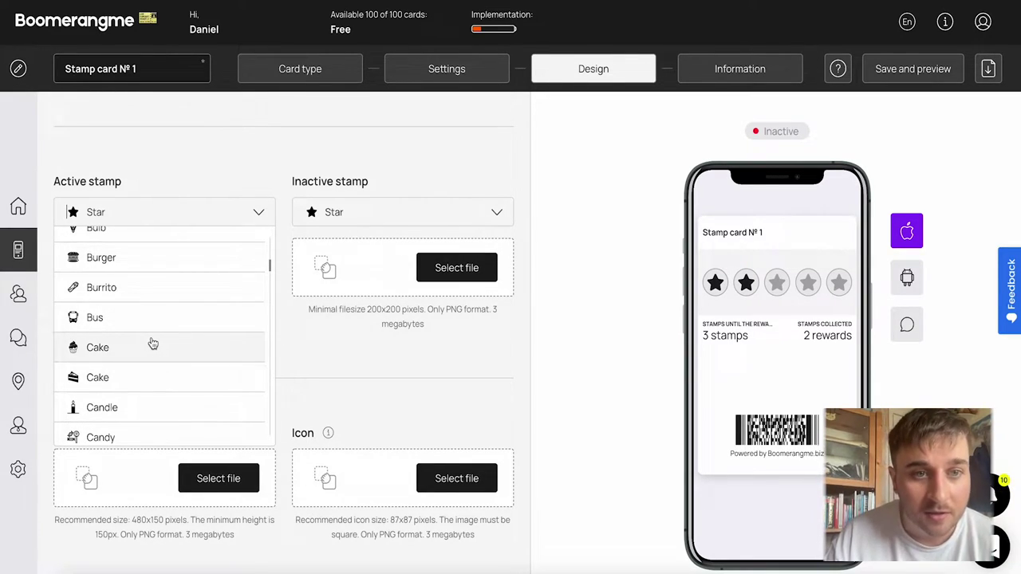
{"action": "left_click", "coordinate": [152, 343]}
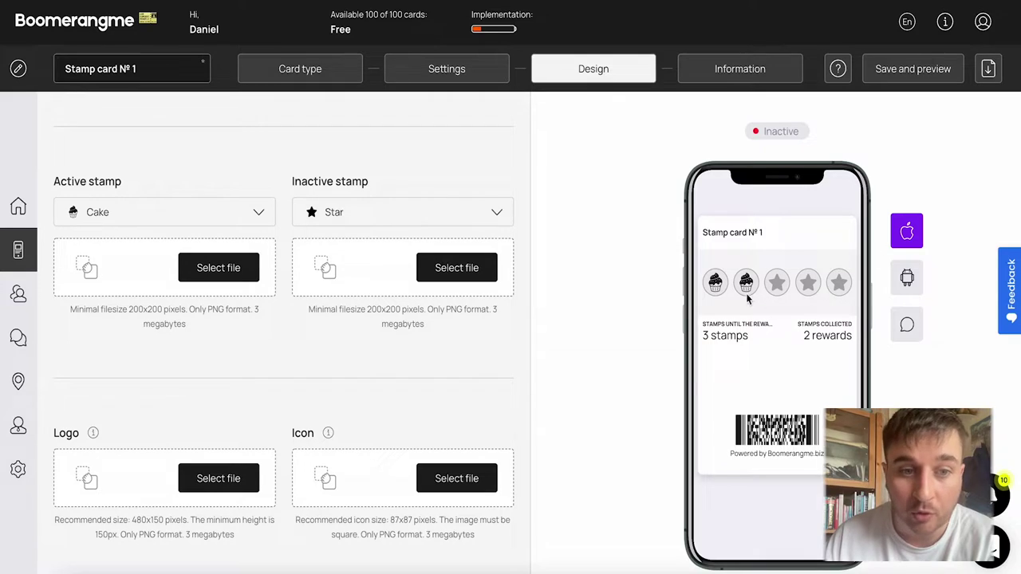
{"action": "scroll", "coordinate": [263, 345], "scroll_direction": "up", "scroll_amount": 1}
{"action": "scroll", "coordinate": [259, 337], "scroll_direction": "up", "scroll_amount": 1}
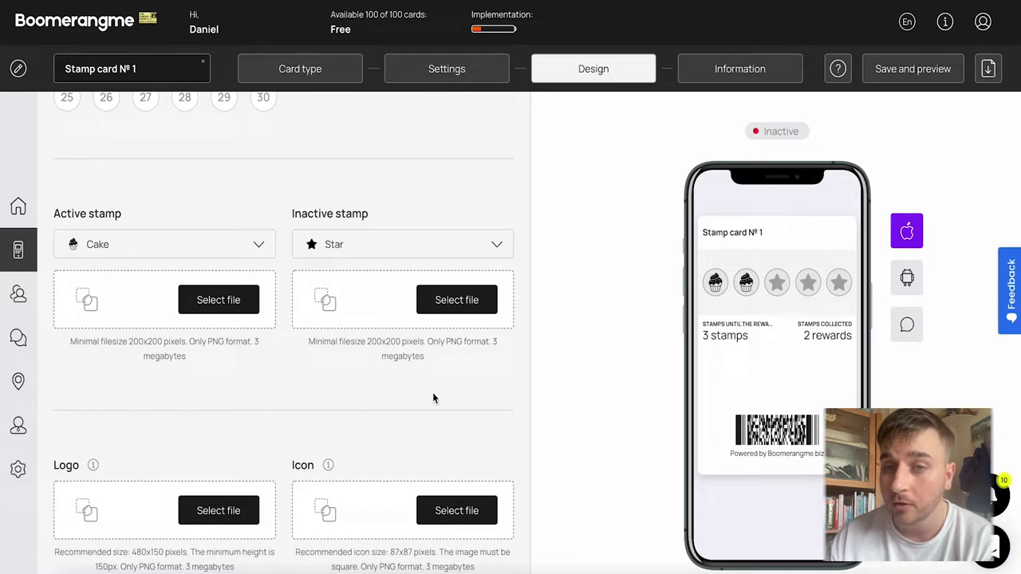
{"action": "scroll", "coordinate": [415, 397], "scroll_direction": "down", "scroll_amount": 2}
{"action": "scroll", "coordinate": [319, 335], "scroll_direction": "down", "scroll_amount": 2}
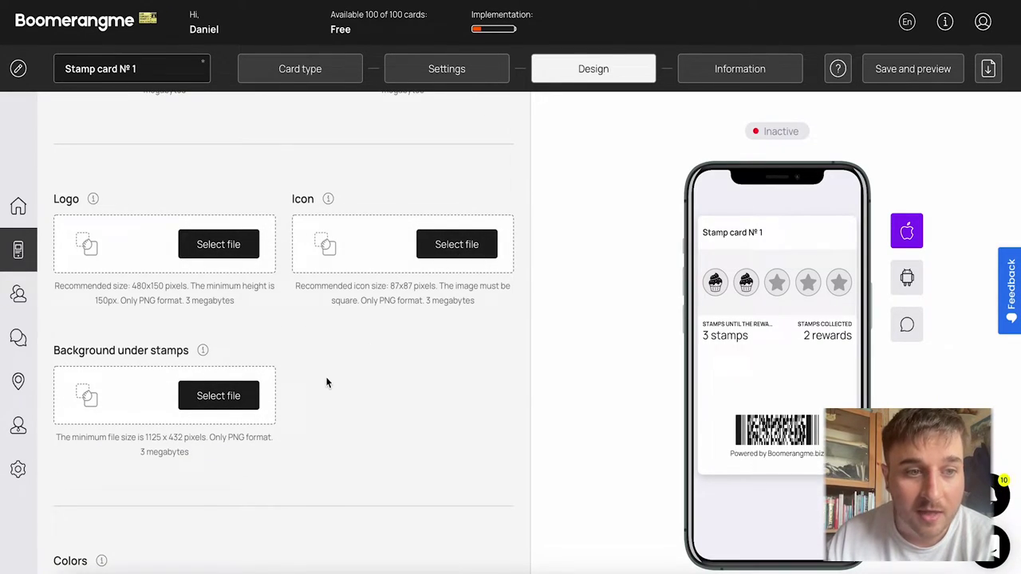
{"action": "scroll", "coordinate": [326, 376], "scroll_direction": "down", "scroll_amount": 1}
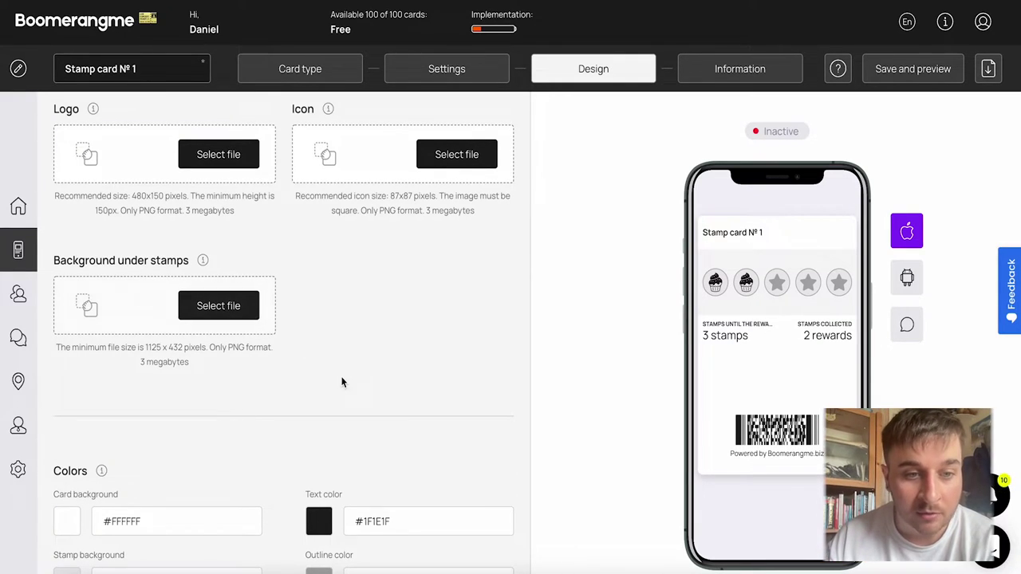
Set the card text colour to near black and the card background to dark red
{"action": "scroll", "coordinate": [342, 383], "scroll_direction": "down", "scroll_amount": 3}
{"action": "scroll", "coordinate": [258, 386], "scroll_direction": "down", "scroll_amount": 1}
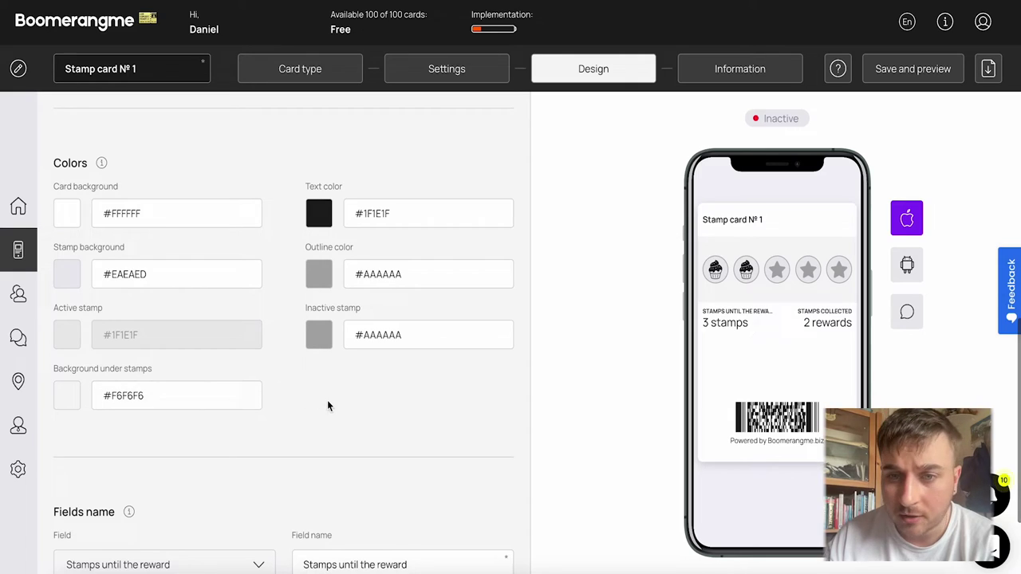
{"action": "left_click", "coordinate": [319, 215]}
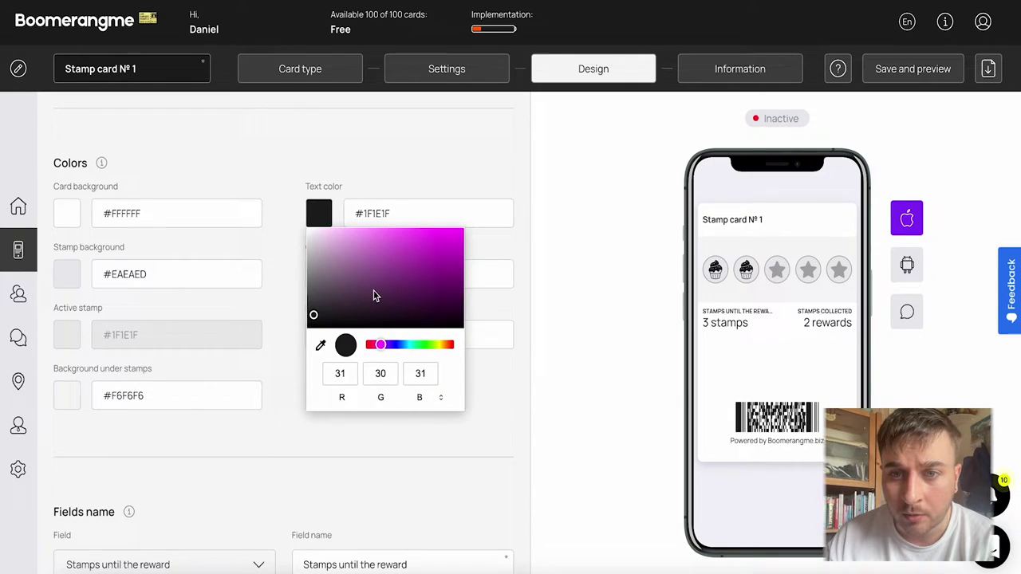
{"action": "mouse_move", "coordinate": [375, 296]}
{"action": "left_mouse_down"}
{"action": "mouse_move", "coordinate": [314, 331]}
{"action": "mouse_move", "coordinate": [287, 312]}
{"action": "left_mouse_up"}
{"action": "left_click", "coordinate": [284, 308]}
{"action": "left_click", "coordinate": [68, 214]}
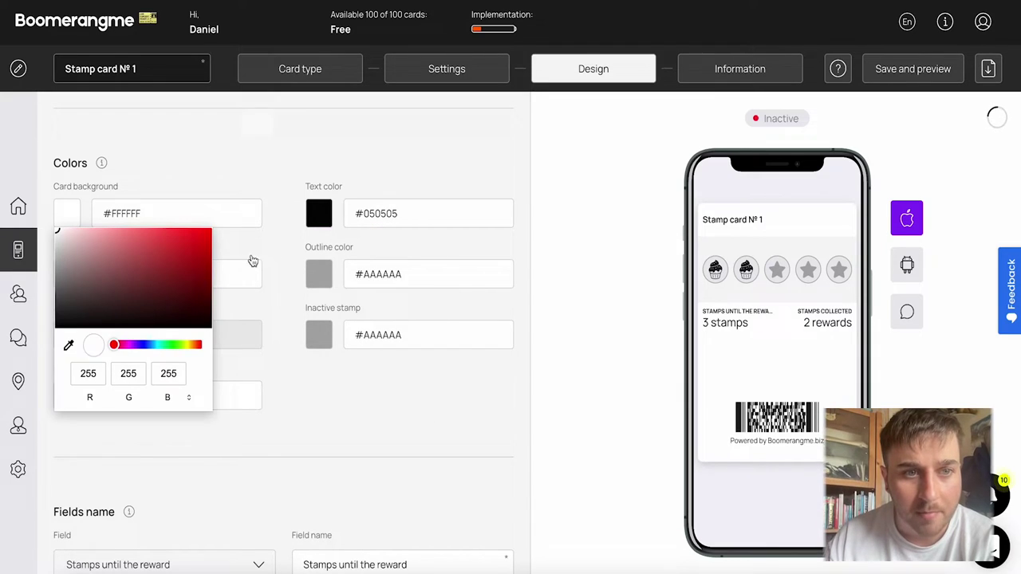
{"action": "mouse_move", "coordinate": [200, 238]}
{"action": "left_mouse_down"}
{"action": "mouse_move", "coordinate": [60, 325]}
{"action": "mouse_move", "coordinate": [208, 266]}
{"action": "left_mouse_up"}
{"action": "left_click", "coordinate": [319, 274]}
Make the outlines red, stamp backgrounds blue, uncollected stamps red, and the under-stamp area red
{"action": "left_click", "coordinate": [355, 356]}
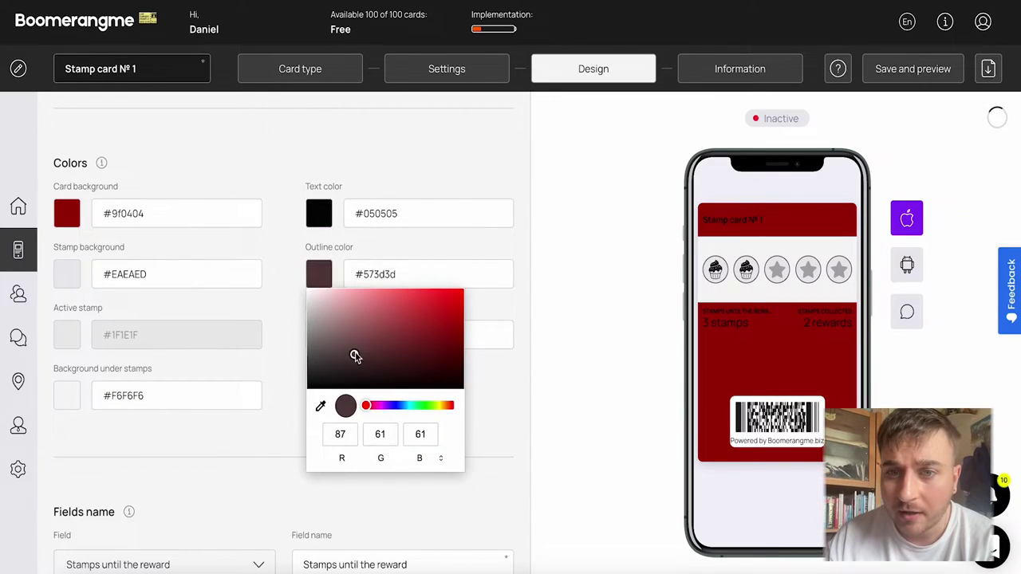
{"action": "left_click_drag", "start_coordinate": [355, 357], "coordinate": [412, 306]}
{"action": "left_click", "coordinate": [68, 275]}
{"action": "left_click_drag", "start_coordinate": [146, 331], "coordinate": [210, 310]}
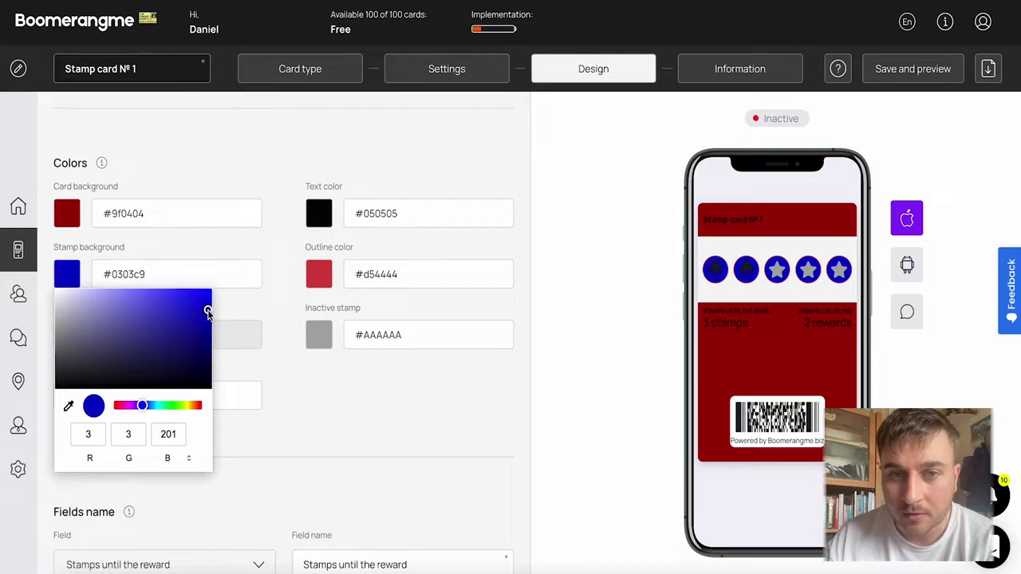
{"action": "left_click", "coordinate": [319, 334]}
{"action": "left_click_drag", "start_coordinate": [337, 360], "coordinate": [410, 364]}
{"action": "left_click", "coordinate": [72, 336]}
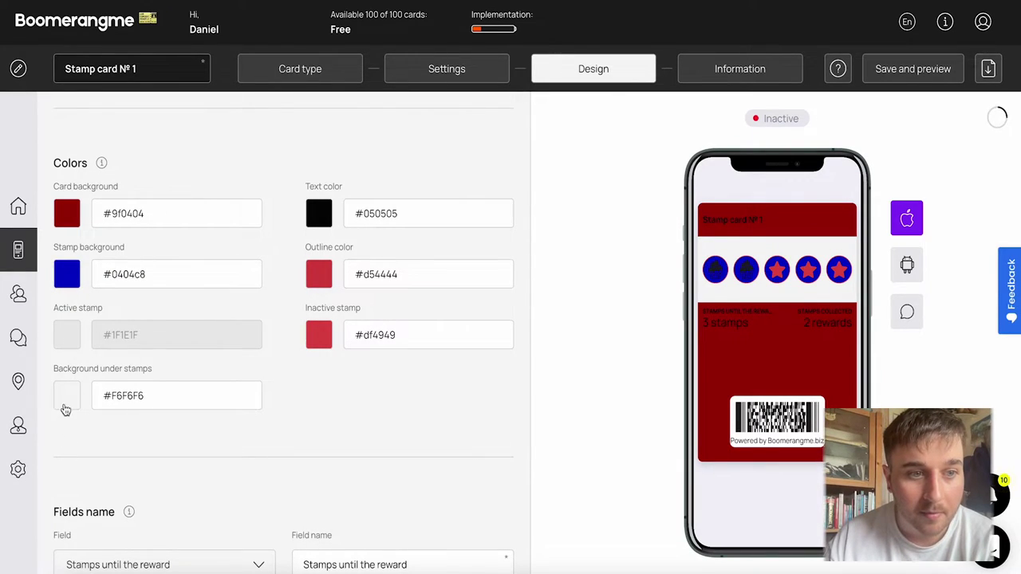
{"action": "left_click", "coordinate": [66, 408]}
{"action": "mouse_move", "coordinate": [157, 279]}
{"action": "left_mouse_down"}
{"action": "mouse_move", "coordinate": [167, 244]}
{"action": "mouse_move", "coordinate": [194, 214]}
{"action": "left_mouse_up"}
{"action": "scroll", "coordinate": [399, 323], "scroll_direction": "down", "scroll_amount": 2}
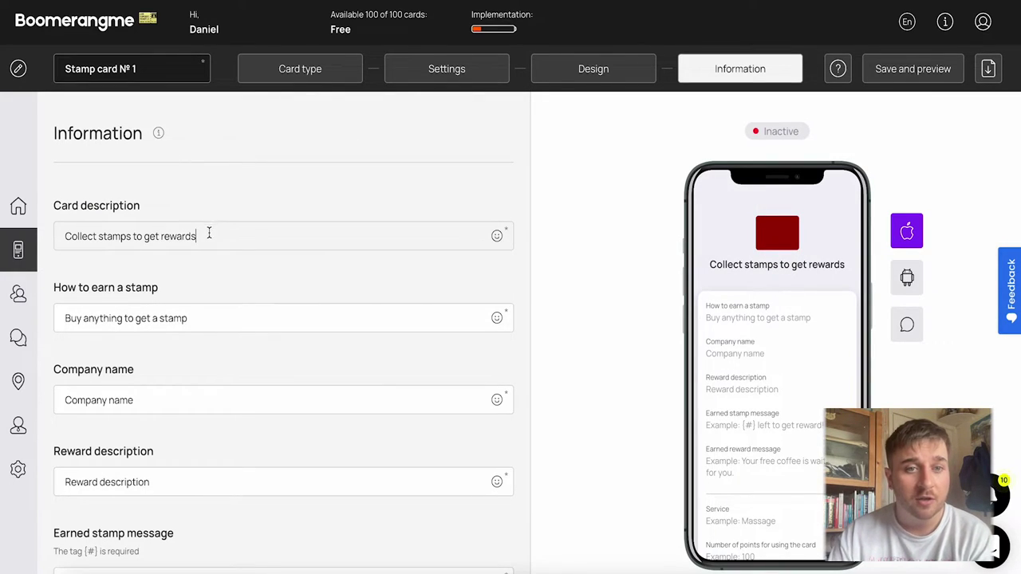
Review the How to earn a stamp text and the Company name field on the Information step
{"action": "scroll", "coordinate": [260, 187], "scroll_direction": "down", "scroll_amount": 1}
{"action": "left_click", "coordinate": [215, 285]}
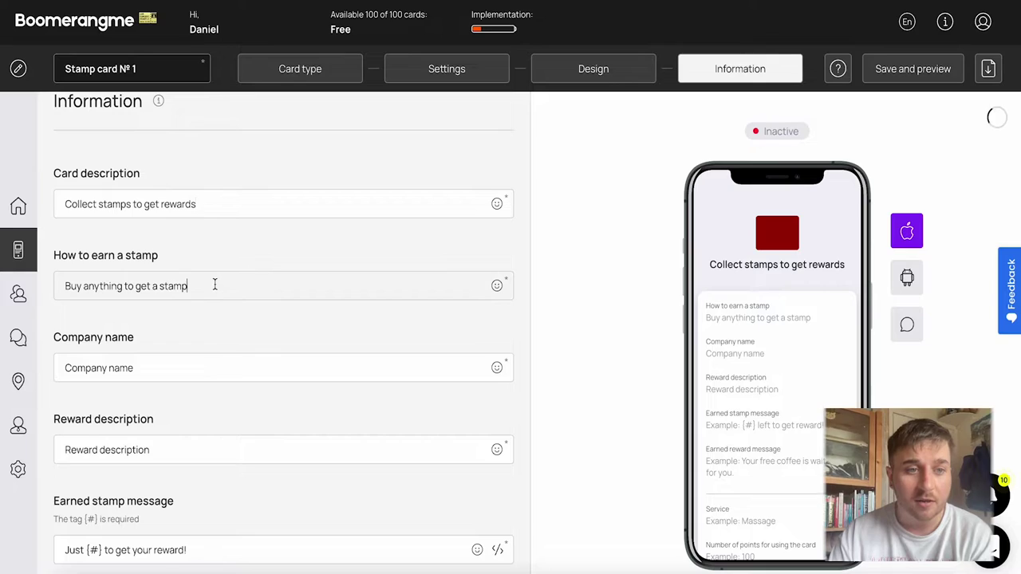
{"action": "left_click", "coordinate": [190, 363]}
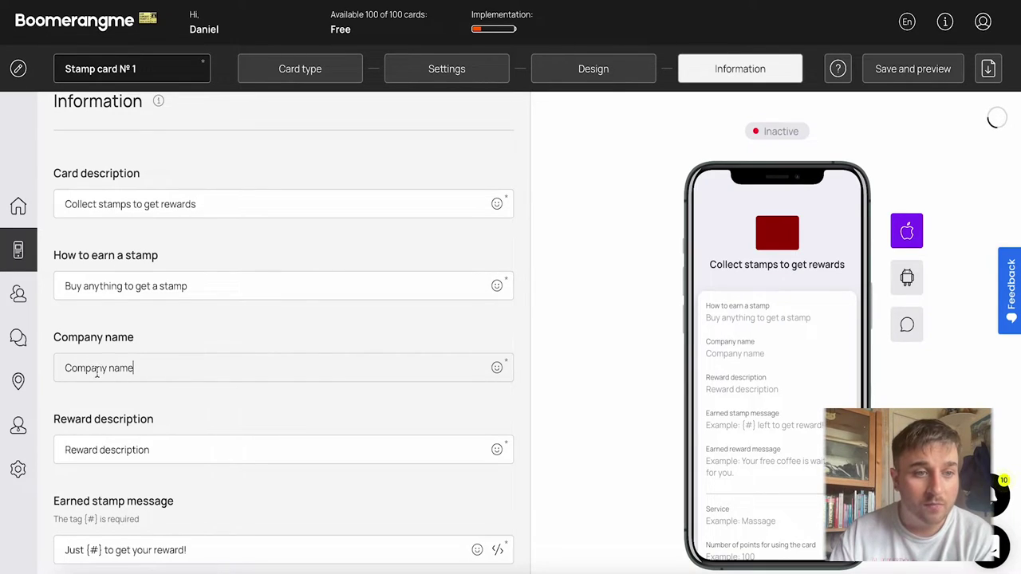
{"action": "triple_click", "coordinate": [97, 372]}
{"action": "left_click", "coordinate": [169, 364]}
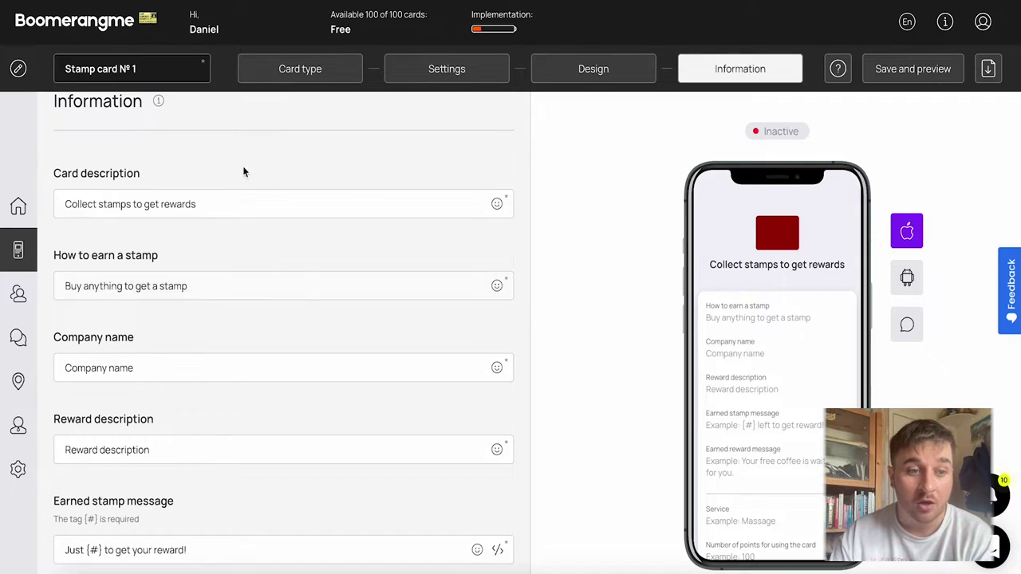
Check the Earned stamp message 'Just {#} to get your reward!' and the stamps given on issue
{"action": "scroll", "coordinate": [246, 260], "scroll_direction": "down", "scroll_amount": 5}
{"action": "scroll", "coordinate": [247, 260], "scroll_direction": "up", "scroll_amount": 2}
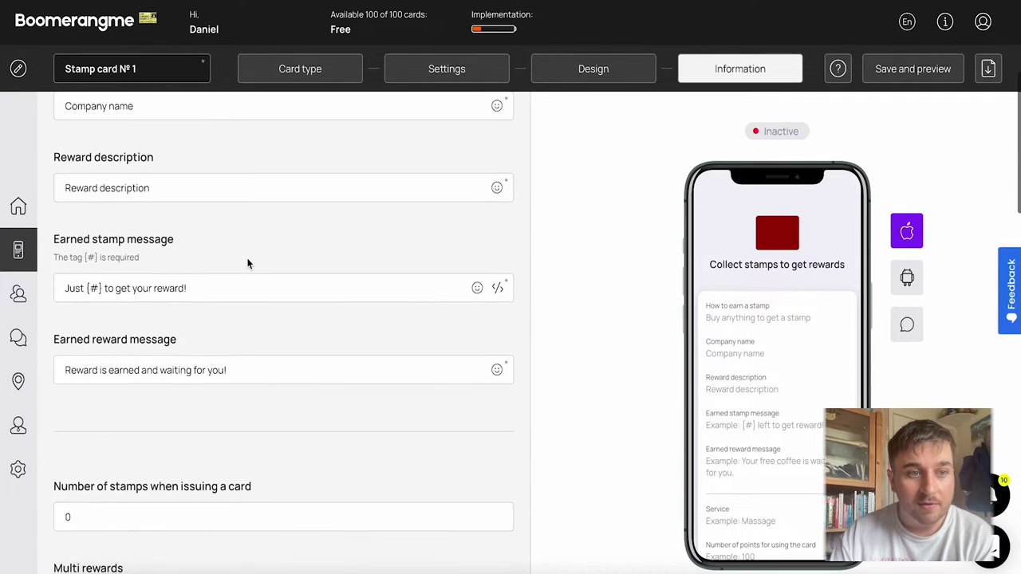
{"action": "left_click", "coordinate": [204, 287]}
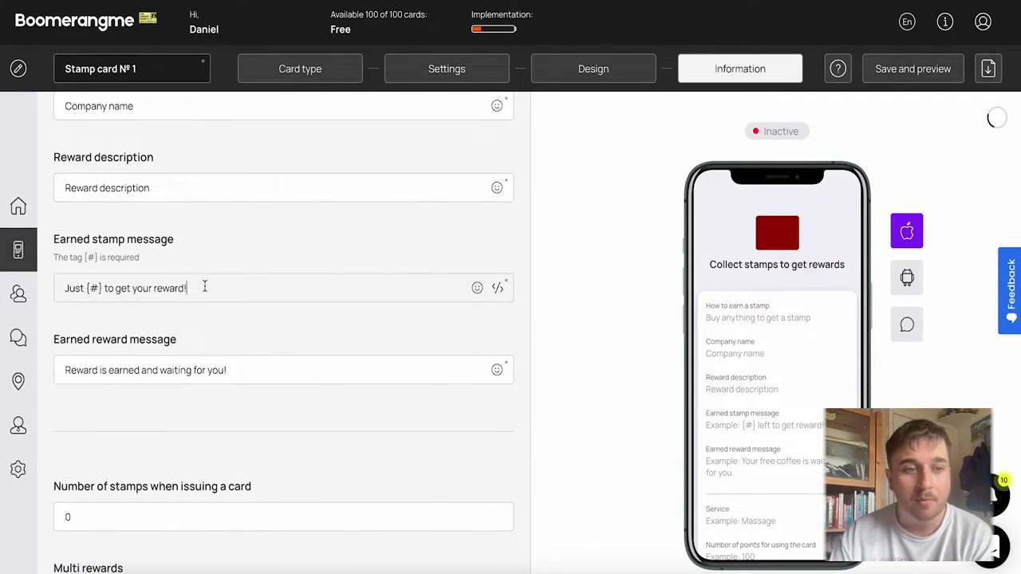
{"action": "scroll", "coordinate": [183, 287], "scroll_direction": "down", "scroll_amount": 3}
{"action": "left_click", "coordinate": [133, 256]}
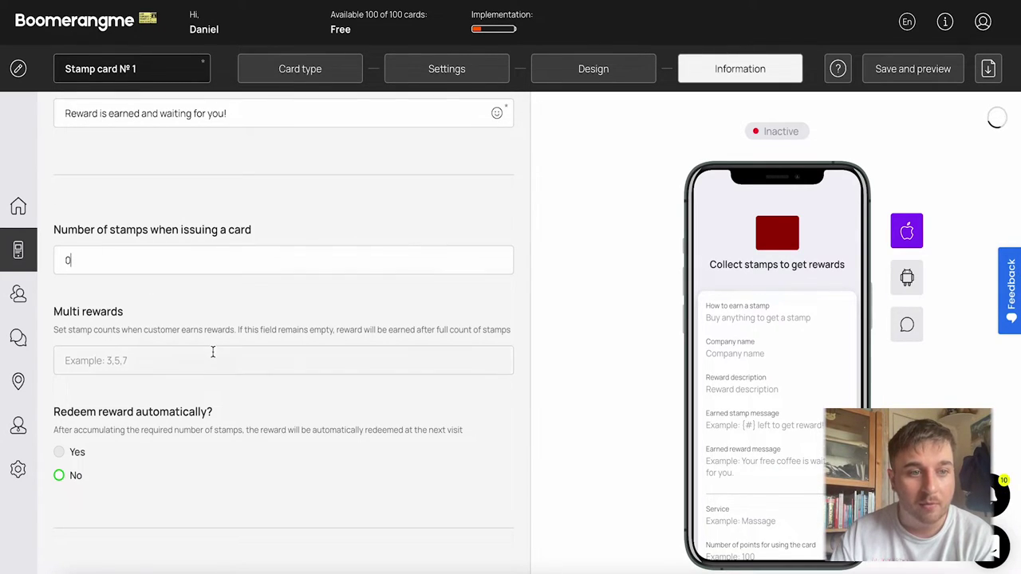
Scroll past Active and Feedback links to the six enabled default Terms of use rules
{"action": "scroll", "coordinate": [91, 314], "scroll_direction": "down", "scroll_amount": 2}
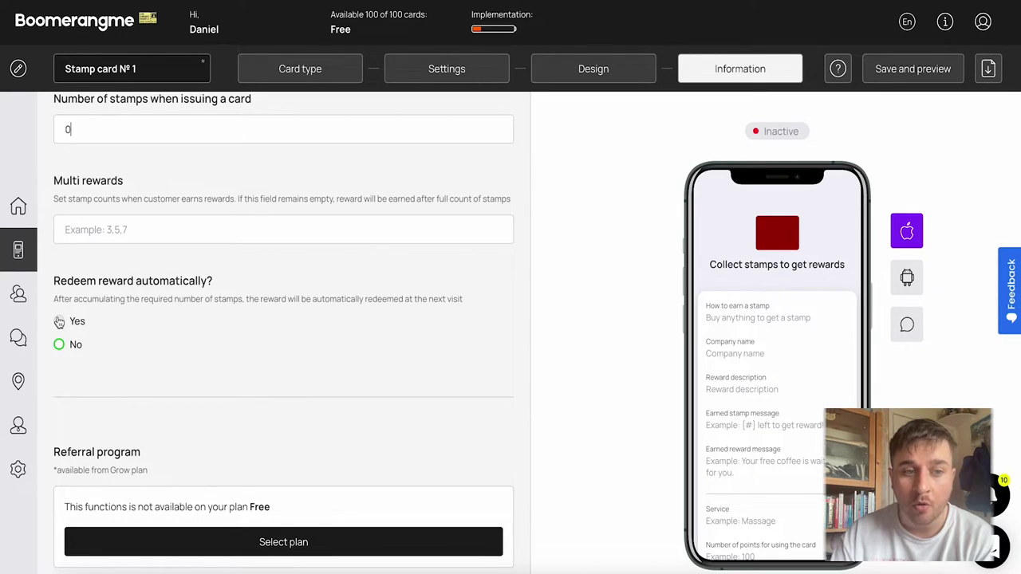
{"action": "scroll", "coordinate": [257, 356], "scroll_direction": "down", "scroll_amount": 1}
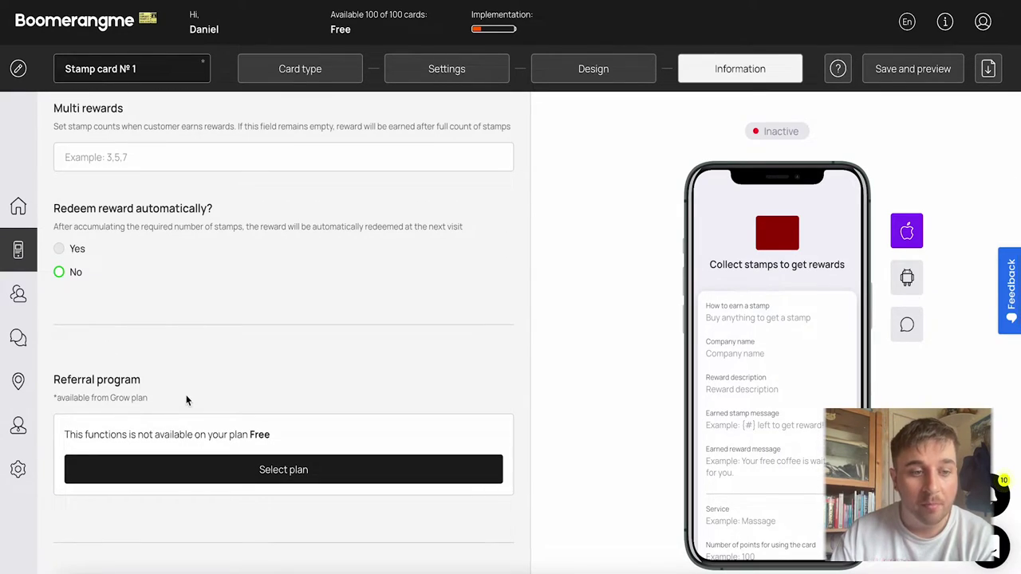
{"action": "scroll", "coordinate": [186, 399], "scroll_direction": "down", "scroll_amount": 4}
{"action": "scroll", "coordinate": [186, 399], "scroll_direction": "down", "scroll_amount": 1}
{"action": "scroll", "coordinate": [186, 399], "scroll_direction": "down", "scroll_amount": 1}
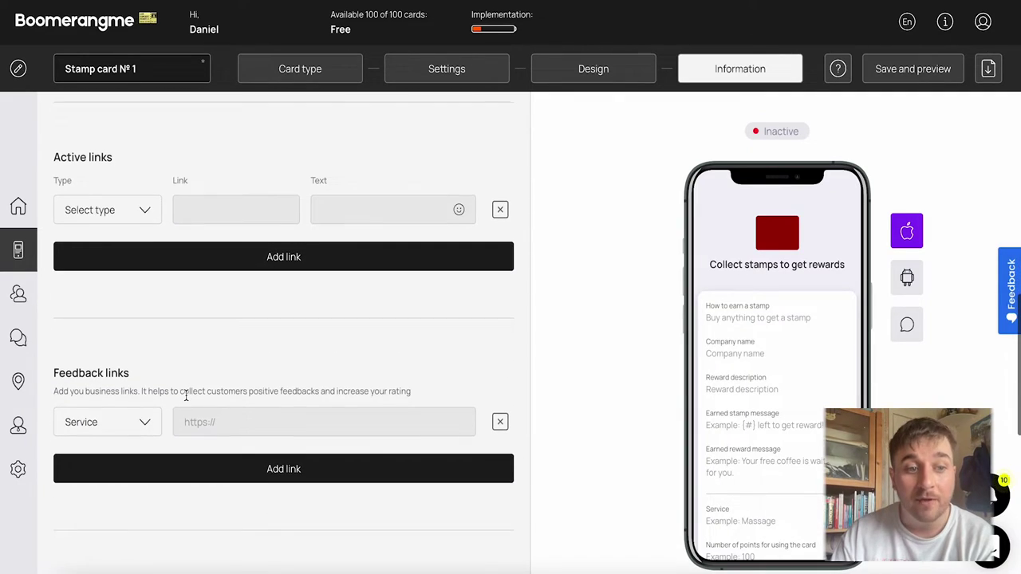
{"action": "scroll", "coordinate": [186, 399], "scroll_direction": "down", "scroll_amount": 2}
{"action": "scroll", "coordinate": [186, 400], "scroll_direction": "down", "scroll_amount": 2}
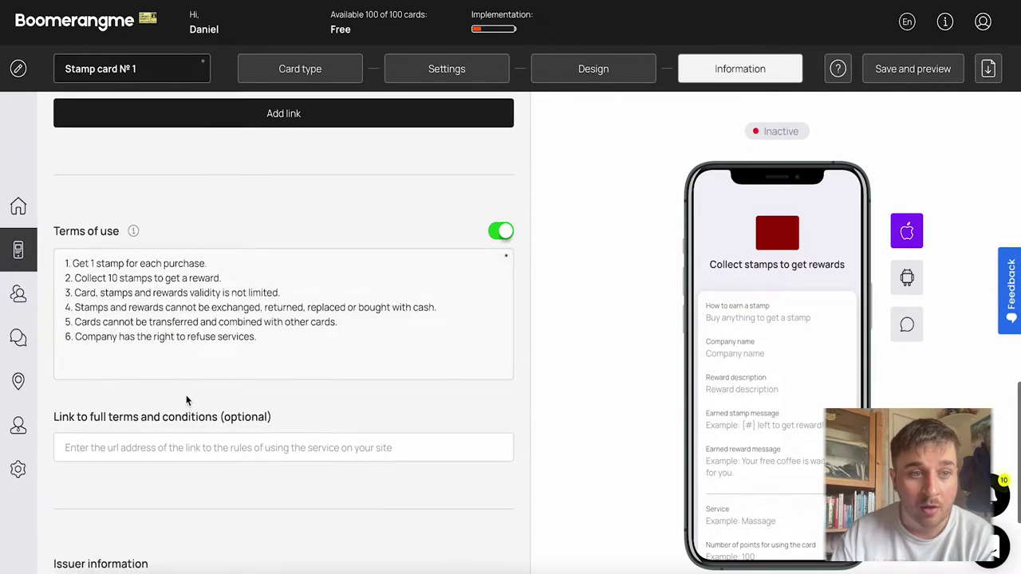
Keep the six terms and an empty full-terms link, then reach the issuer email and phone details
{"action": "left_click", "coordinate": [266, 335]}
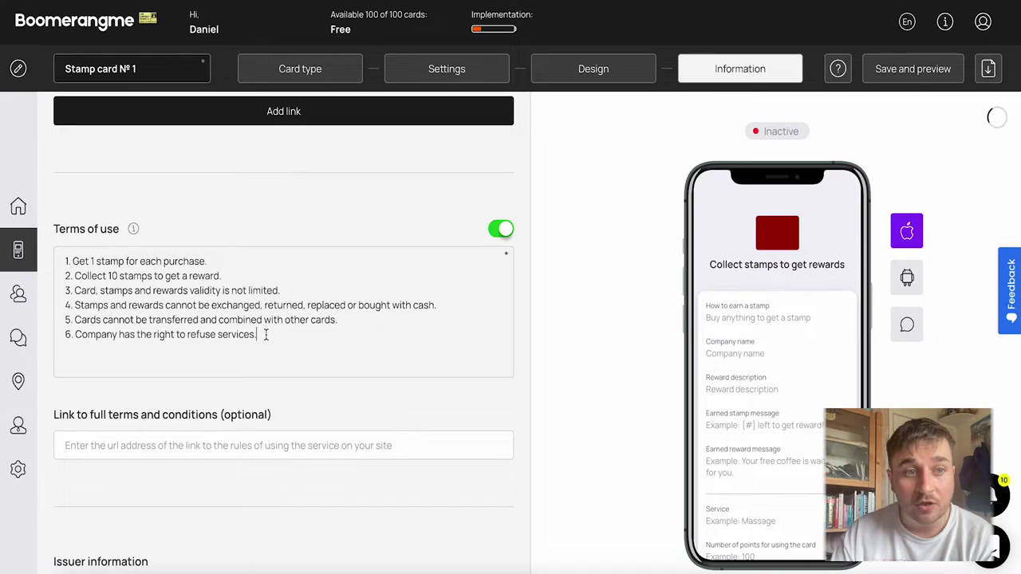
{"action": "scroll", "coordinate": [212, 337], "scroll_direction": "down", "scroll_amount": 1}
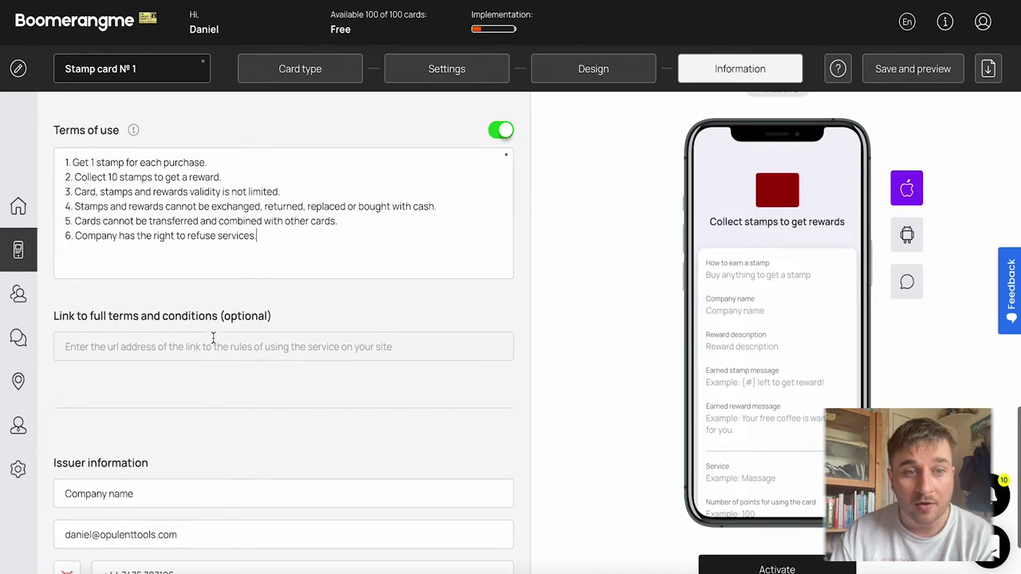
{"action": "left_click", "coordinate": [210, 338]}
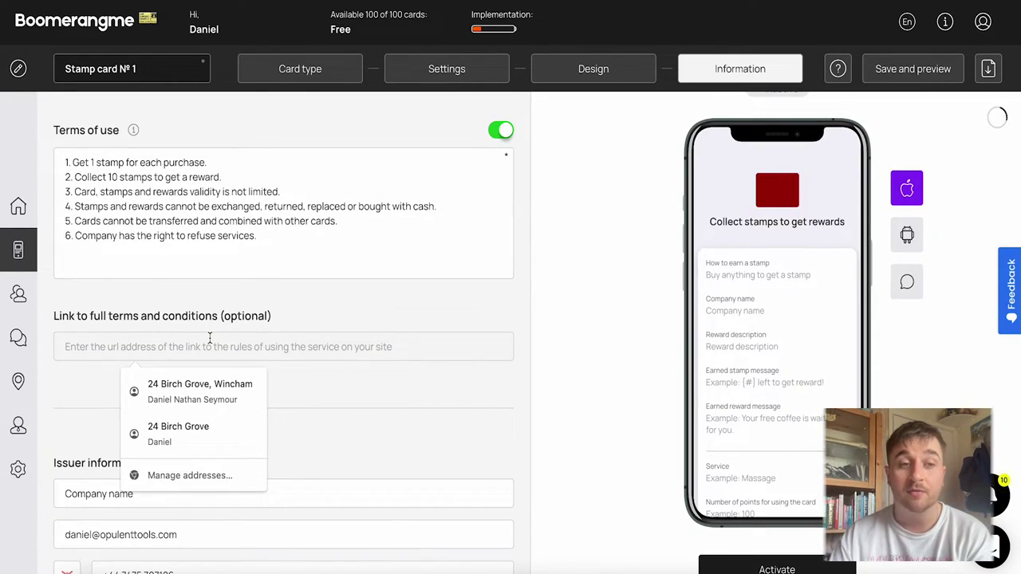
{"action": "key", "text": "Tab"}
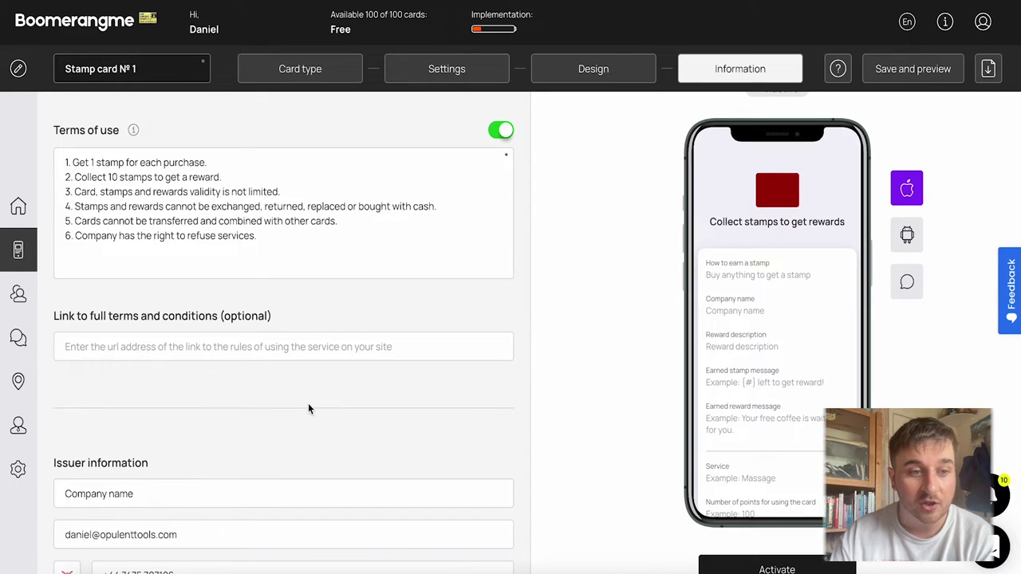
{"action": "scroll", "coordinate": [308, 403], "scroll_direction": "down", "scroll_amount": 1}
{"action": "scroll", "coordinate": [249, 319], "scroll_direction": "up", "scroll_amount": 1}
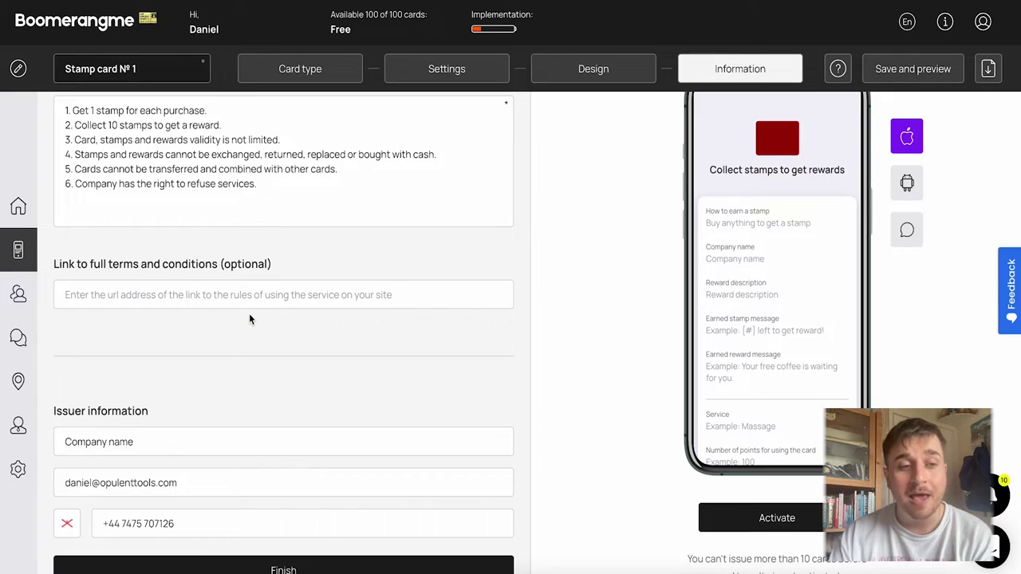
{"action": "scroll", "coordinate": [251, 381], "scroll_direction": "down", "scroll_amount": 1}
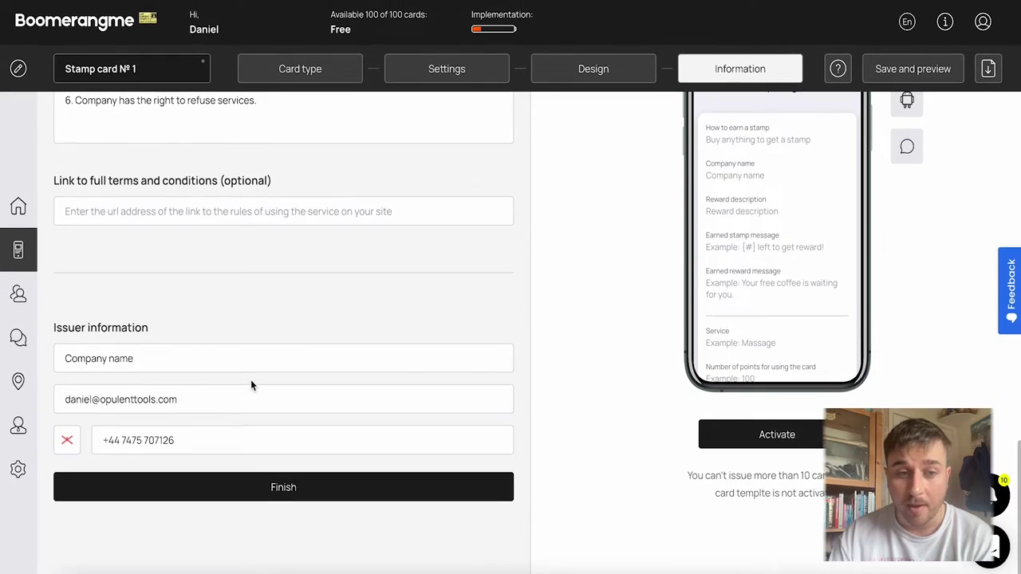
Finish the stamp card and review its QR code and short link in the Preview dialog
{"action": "left_click", "coordinate": [437, 486]}
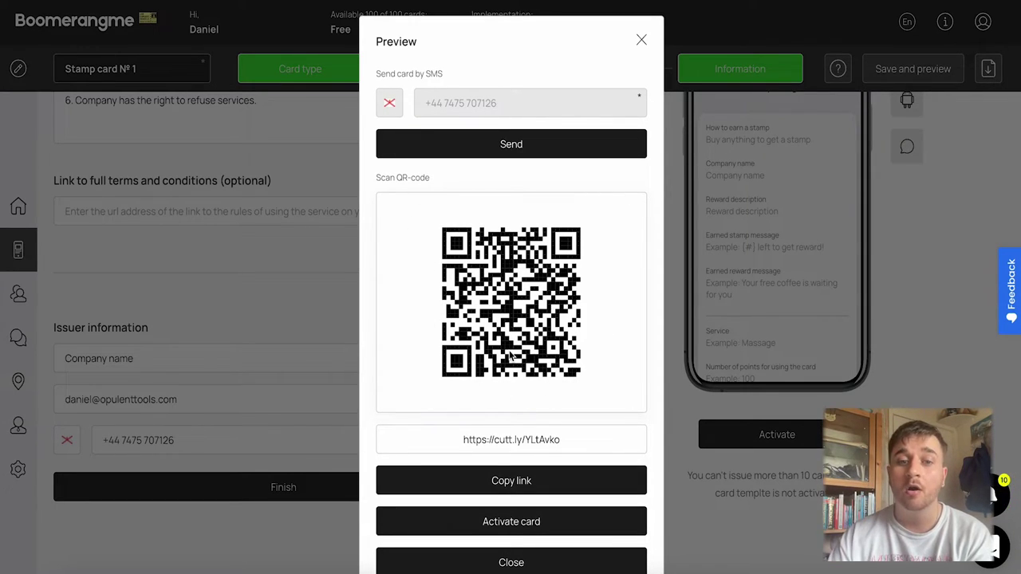
{"action": "scroll", "coordinate": [543, 333], "scroll_direction": "down", "scroll_amount": 1}
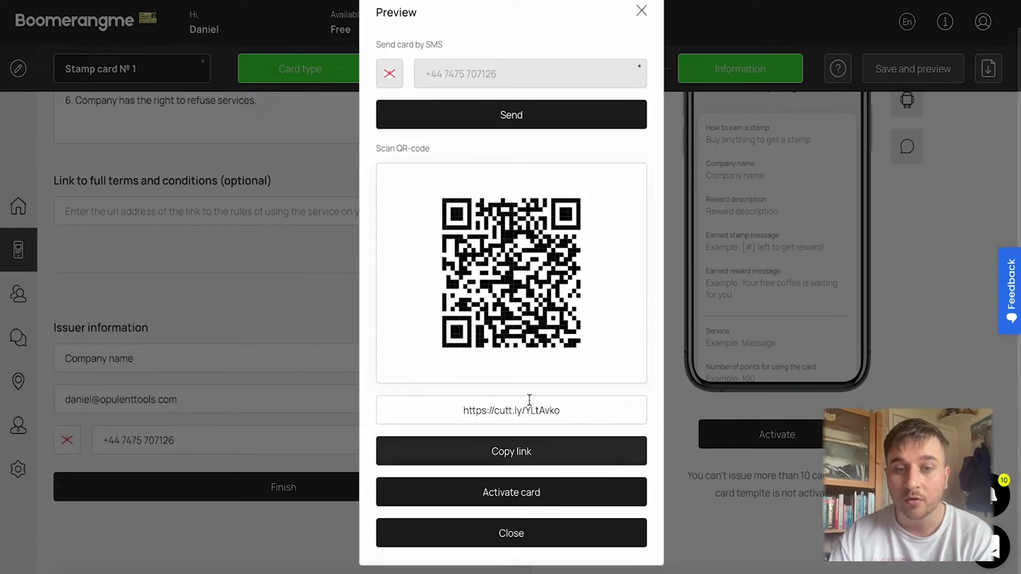
{"action": "left_click_drag", "start_coordinate": [570, 410], "coordinate": [413, 410]}
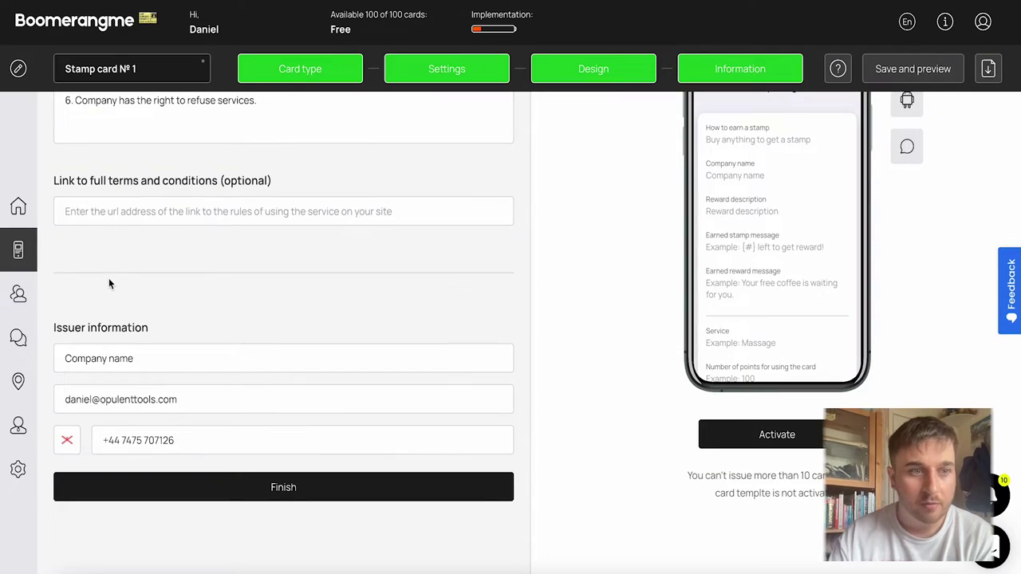
Browse the empty customer base and its import and card delivery options, then view push notifications
{"action": "left_click", "coordinate": [18, 294]}
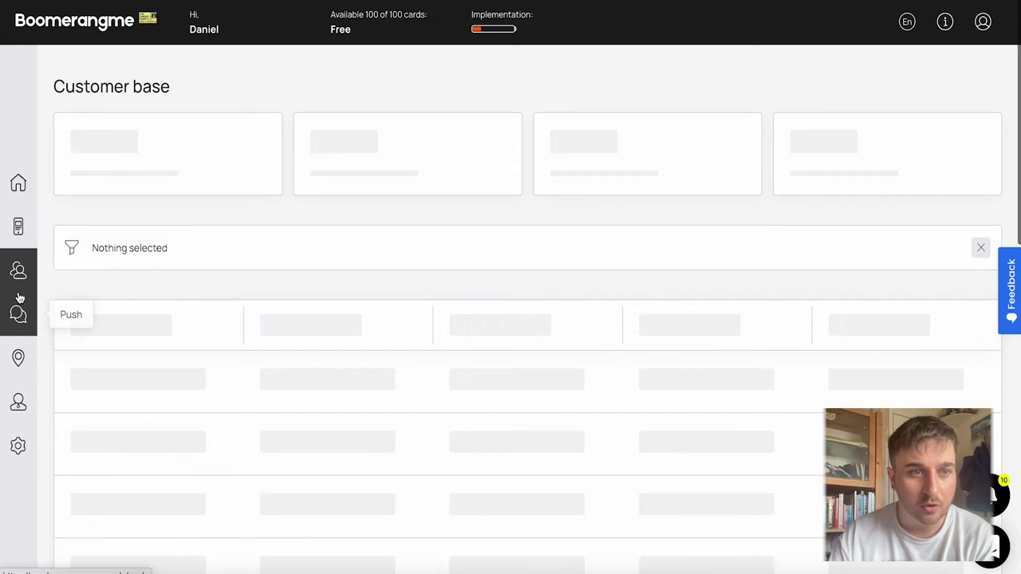
{"action": "scroll", "coordinate": [394, 333], "scroll_direction": "down", "scroll_amount": 5}
{"action": "scroll", "coordinate": [394, 332], "scroll_direction": "up", "scroll_amount": 5}
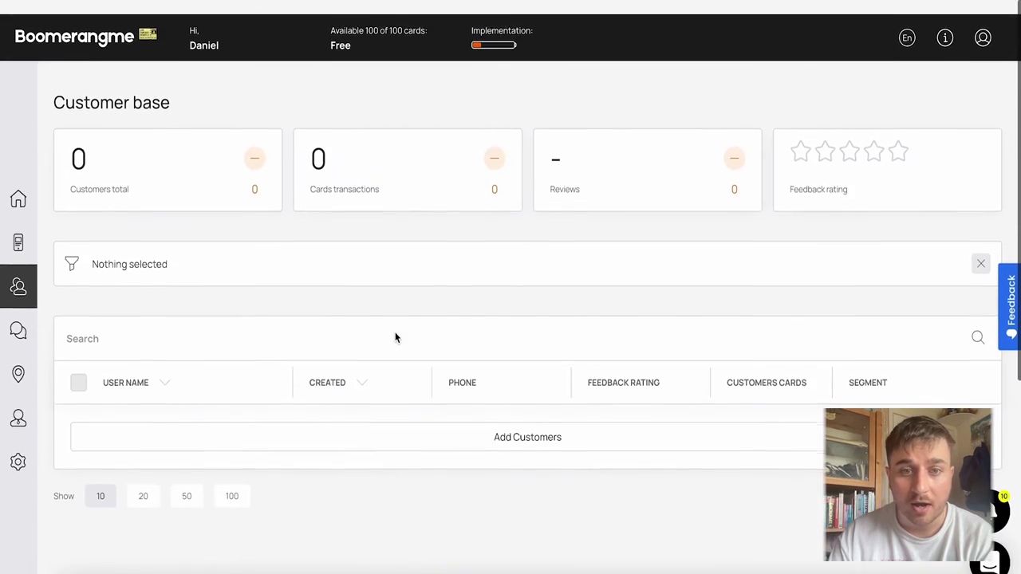
{"action": "scroll", "coordinate": [394, 338], "scroll_direction": "down", "scroll_amount": 1}
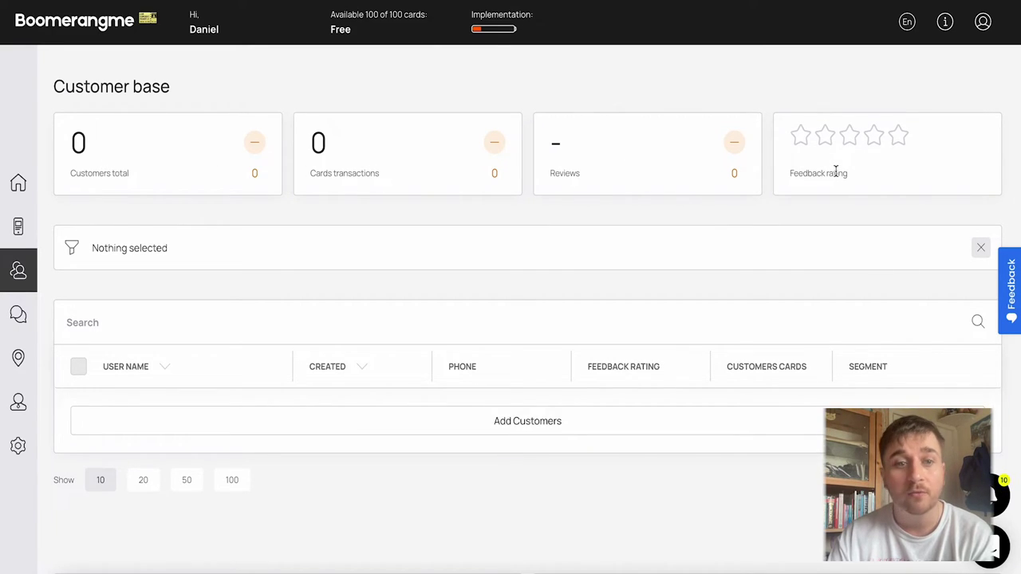
{"action": "scroll", "coordinate": [520, 263], "scroll_direction": "down", "scroll_amount": 2}
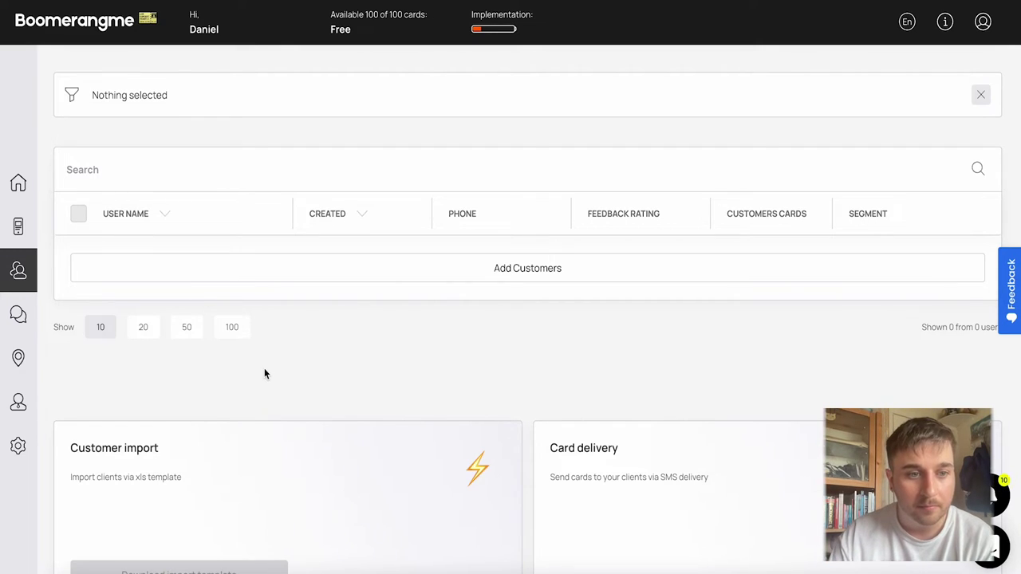
{"action": "scroll", "coordinate": [265, 374], "scroll_direction": "down", "scroll_amount": 2}
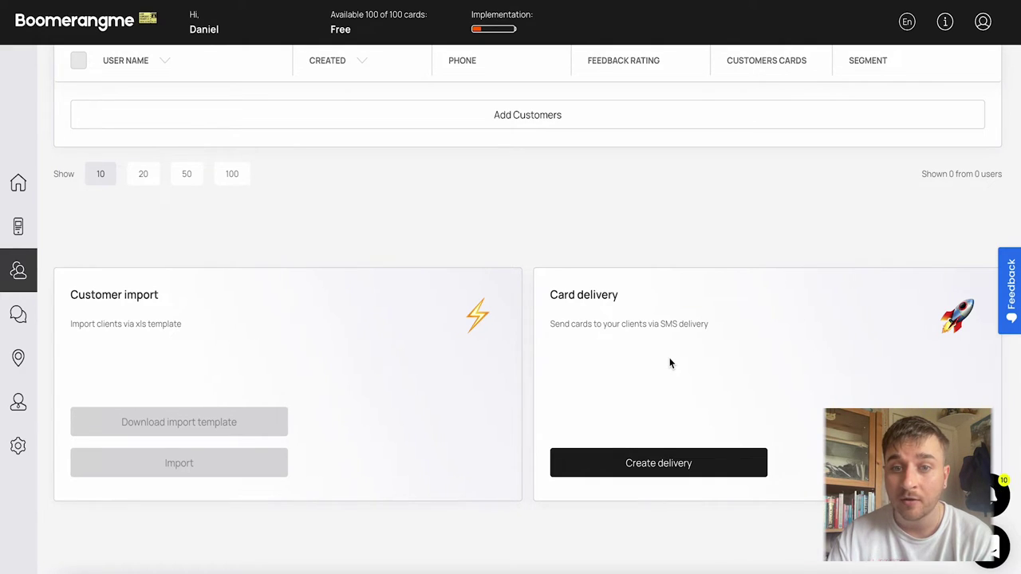
{"action": "left_click", "coordinate": [19, 319]}
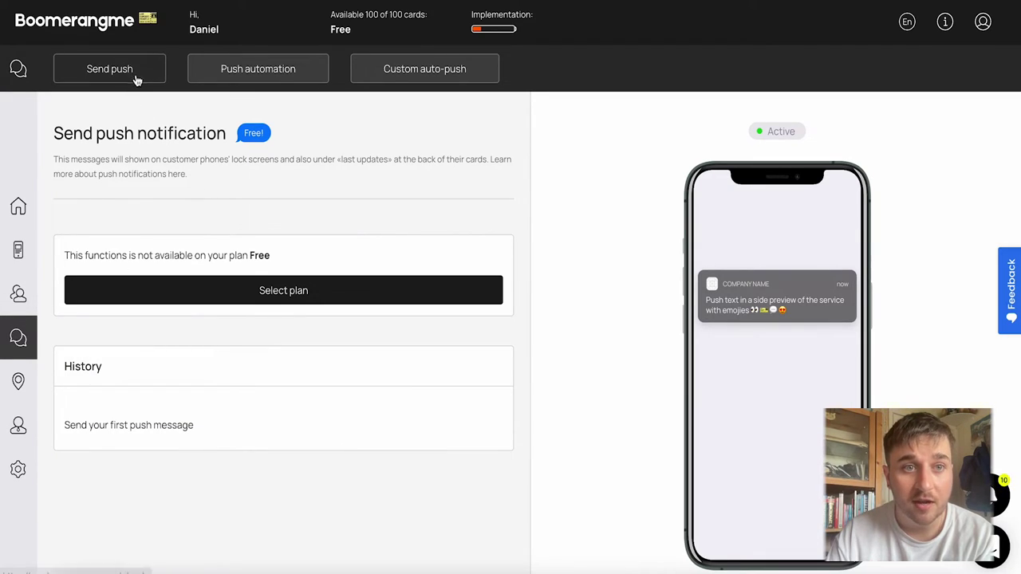
{"action": "left_click", "coordinate": [277, 71]}
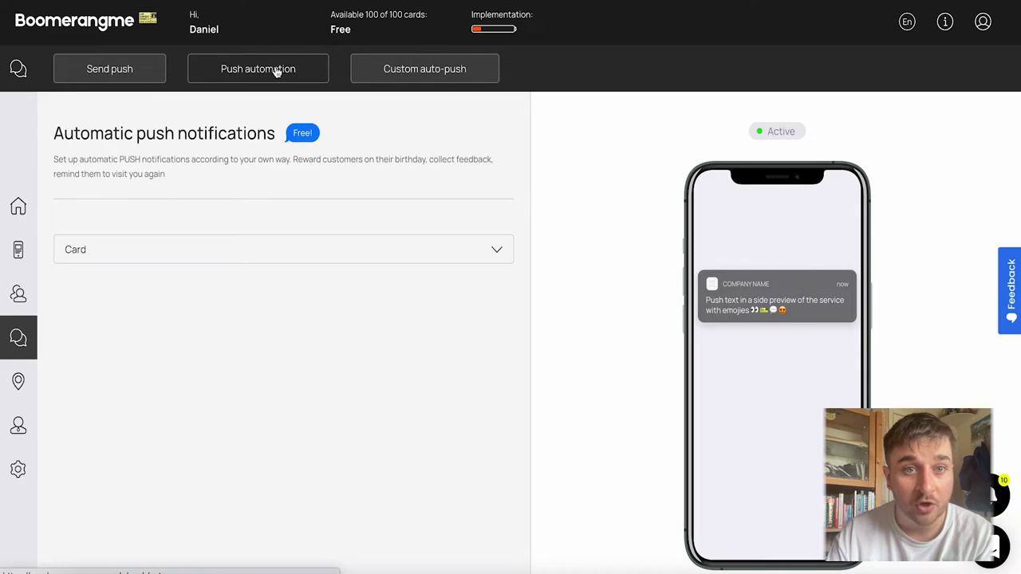
{"action": "left_click", "coordinate": [424, 70]}
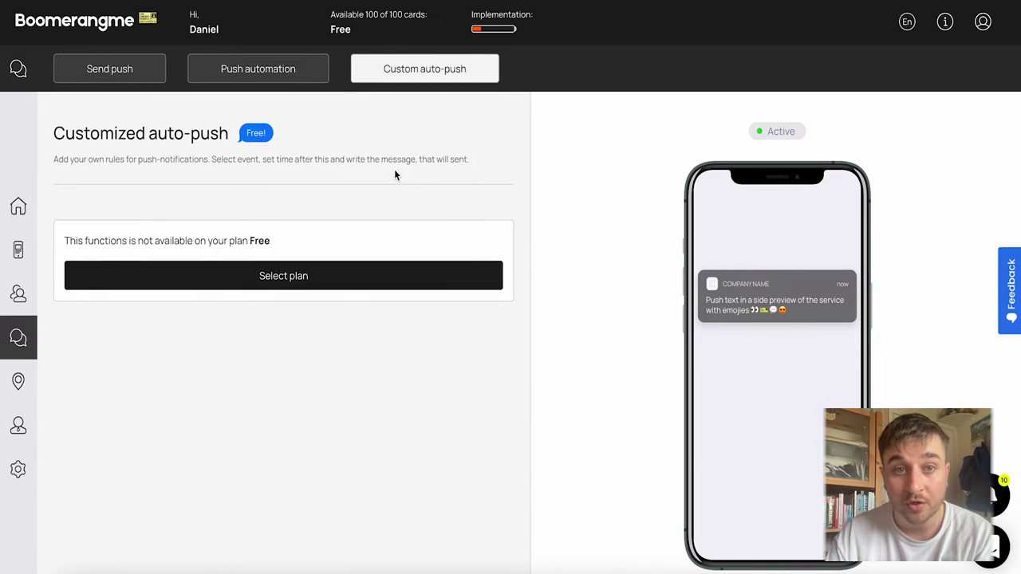
{"action": "left_click", "coordinate": [109, 68]}
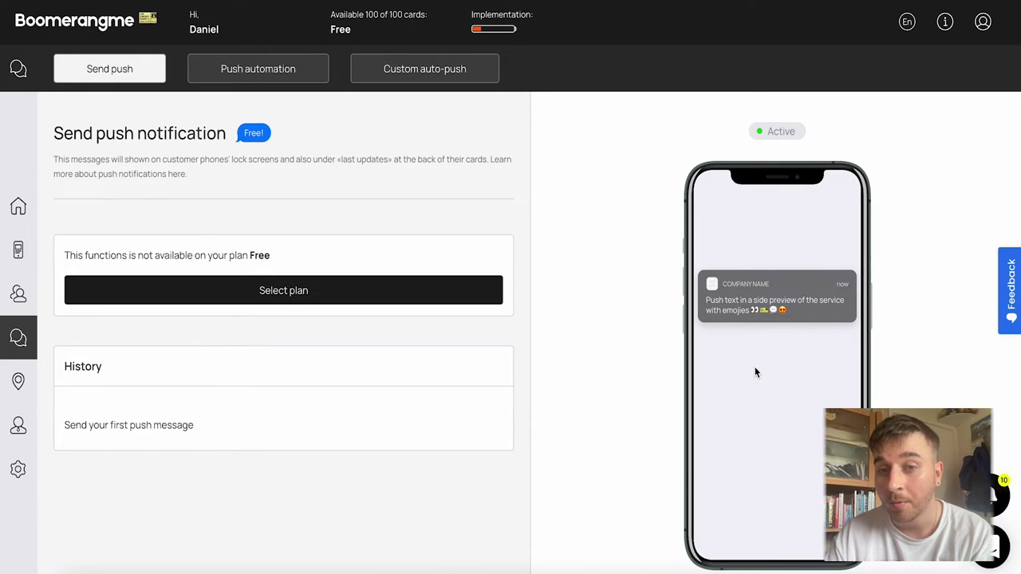
Look over the Locations add-location form, then view the empty Managers list at its tariff limit
{"action": "left_click", "coordinate": [18, 381]}
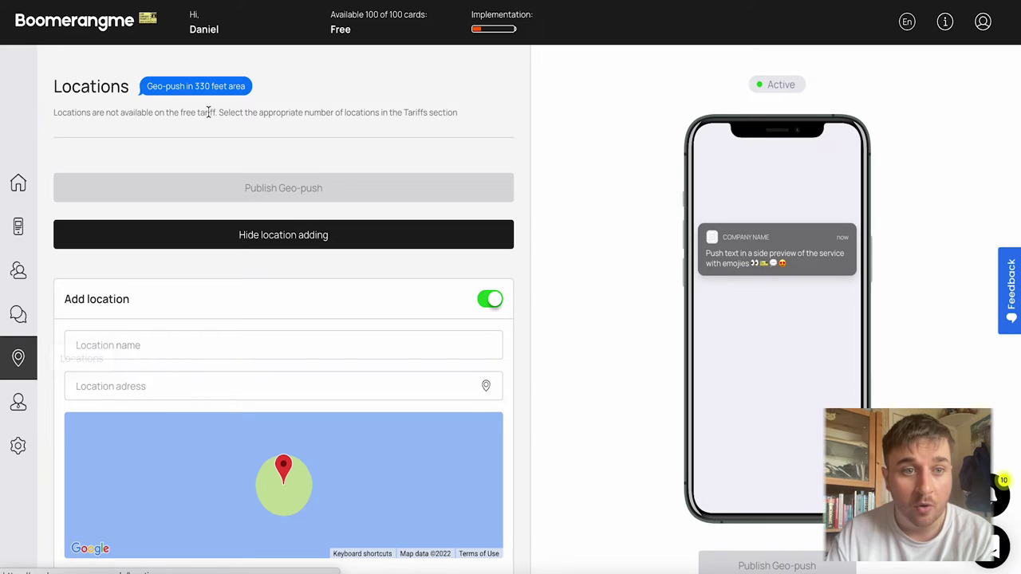
{"action": "scroll", "coordinate": [155, 321], "scroll_direction": "down", "scroll_amount": 1}
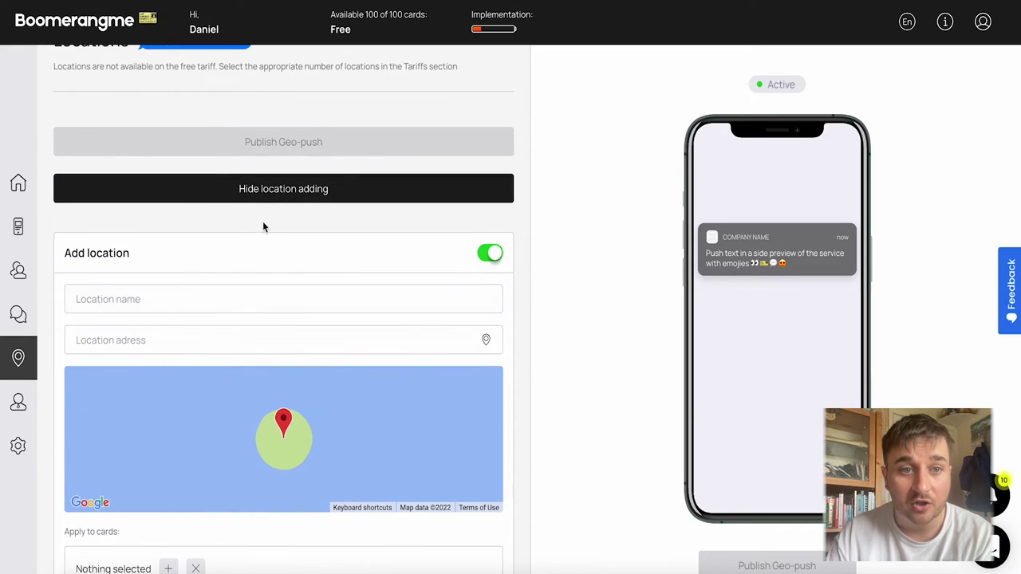
{"action": "scroll", "coordinate": [267, 227], "scroll_direction": "up", "scroll_amount": 1}
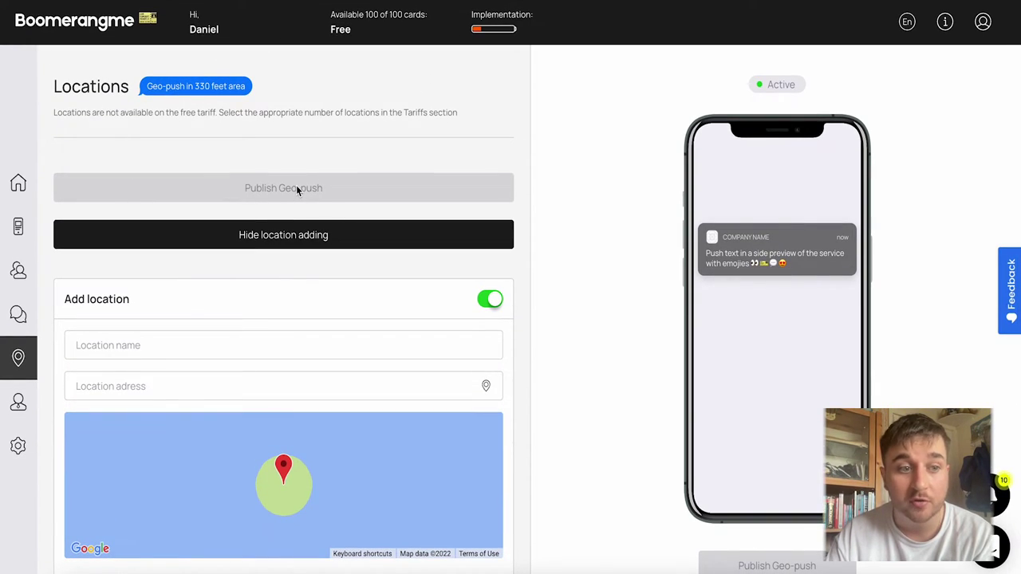
{"action": "left_click", "coordinate": [21, 415]}
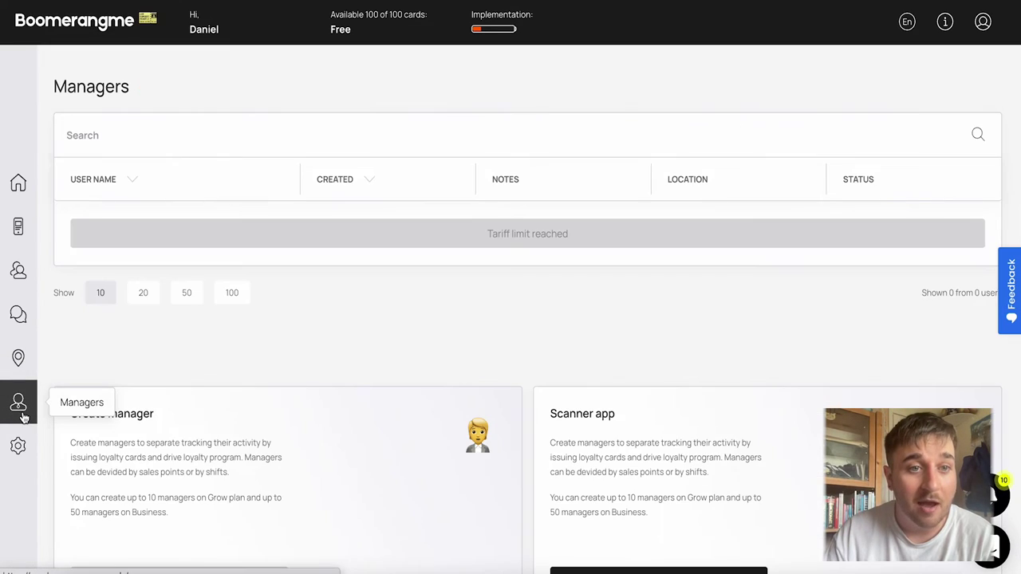